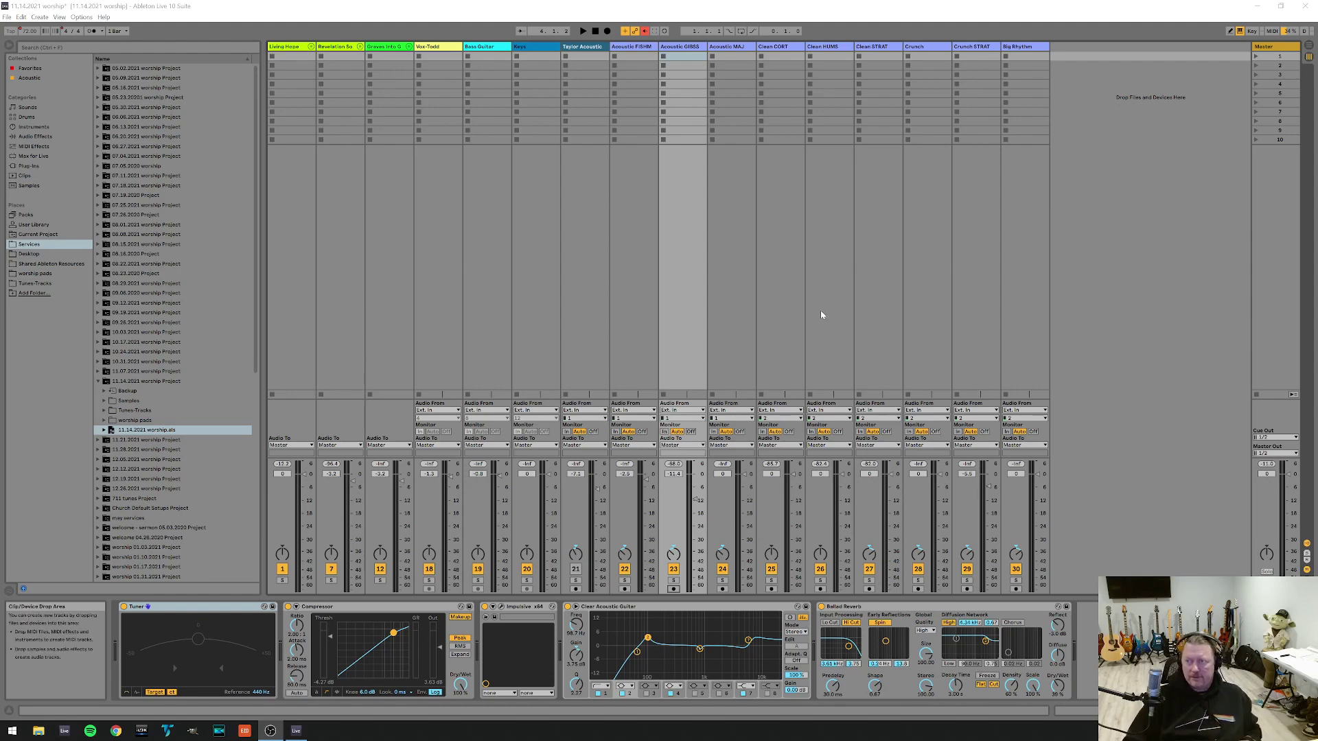
Examine the set in Arrangement View, unfolding the Living Hope song group to see its tracks and folding it again.
left_click(1308, 45)
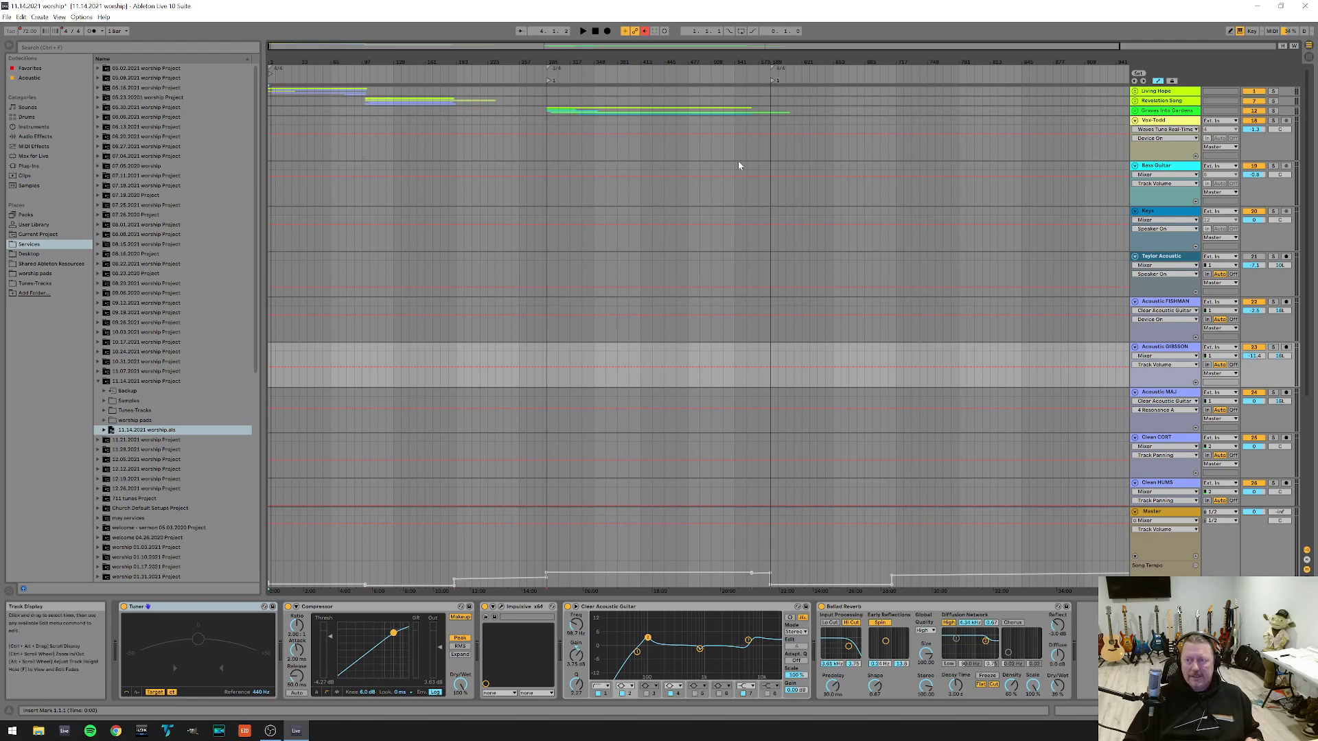
key("Tab")
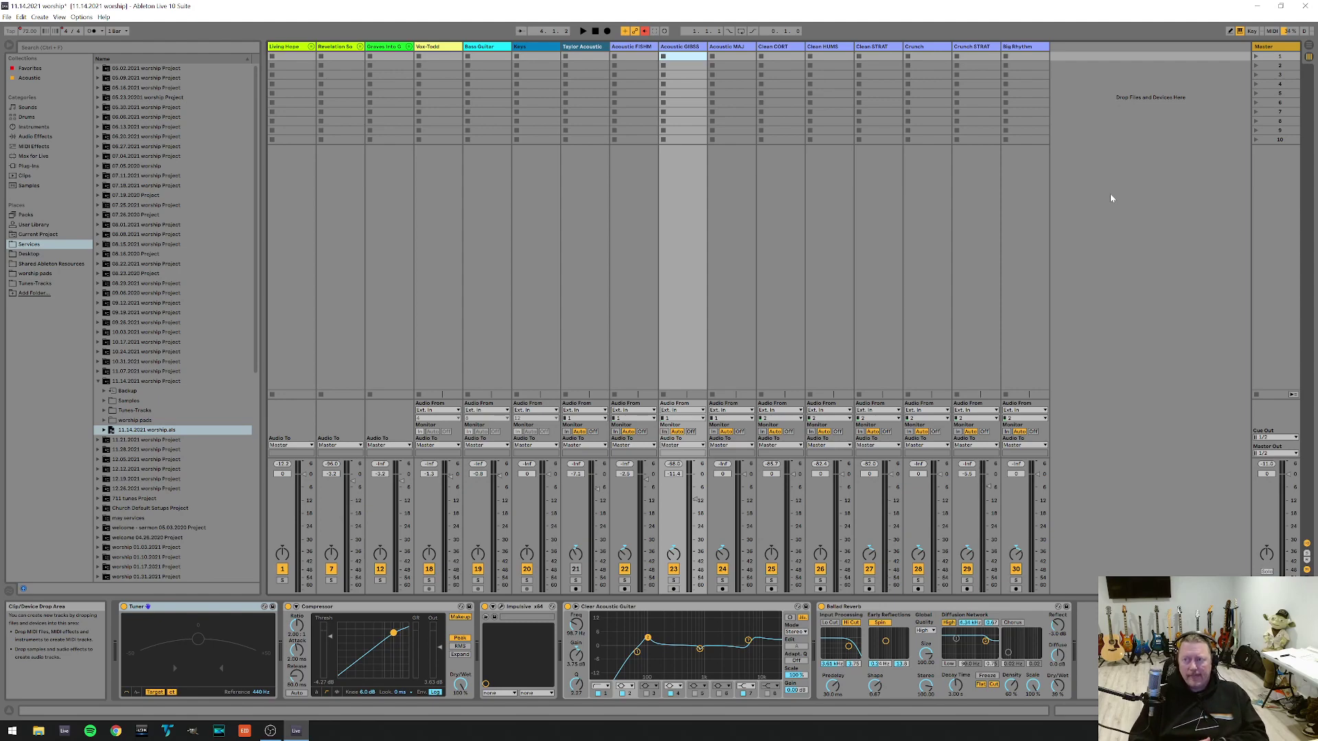
key("Tab")
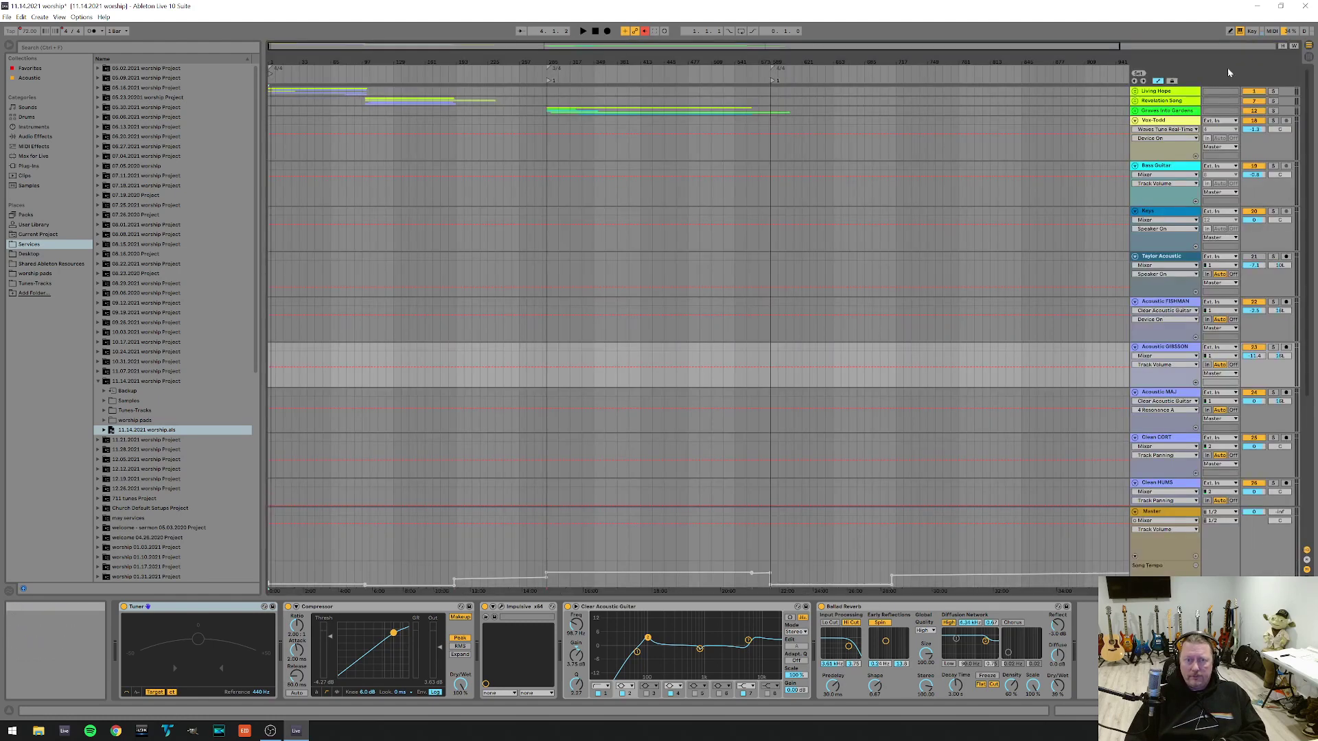
left_click(1135, 91)
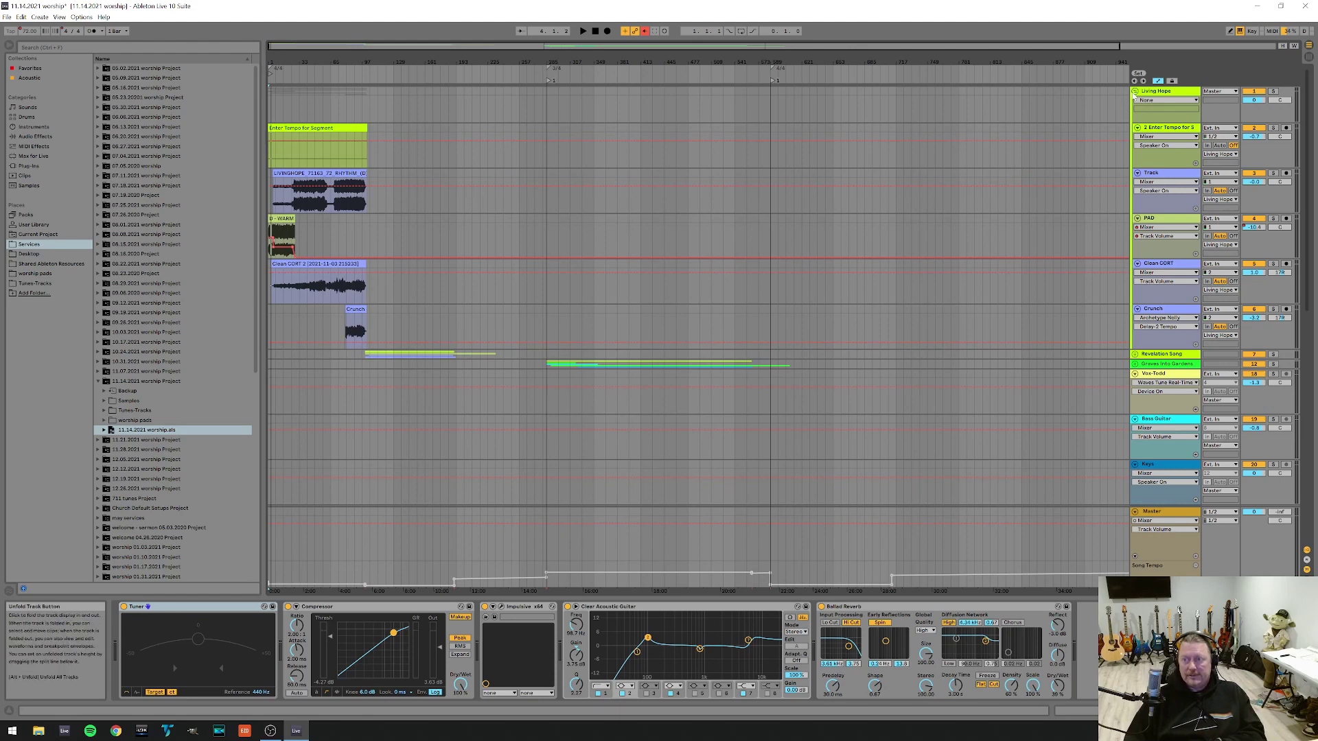
key("Left")
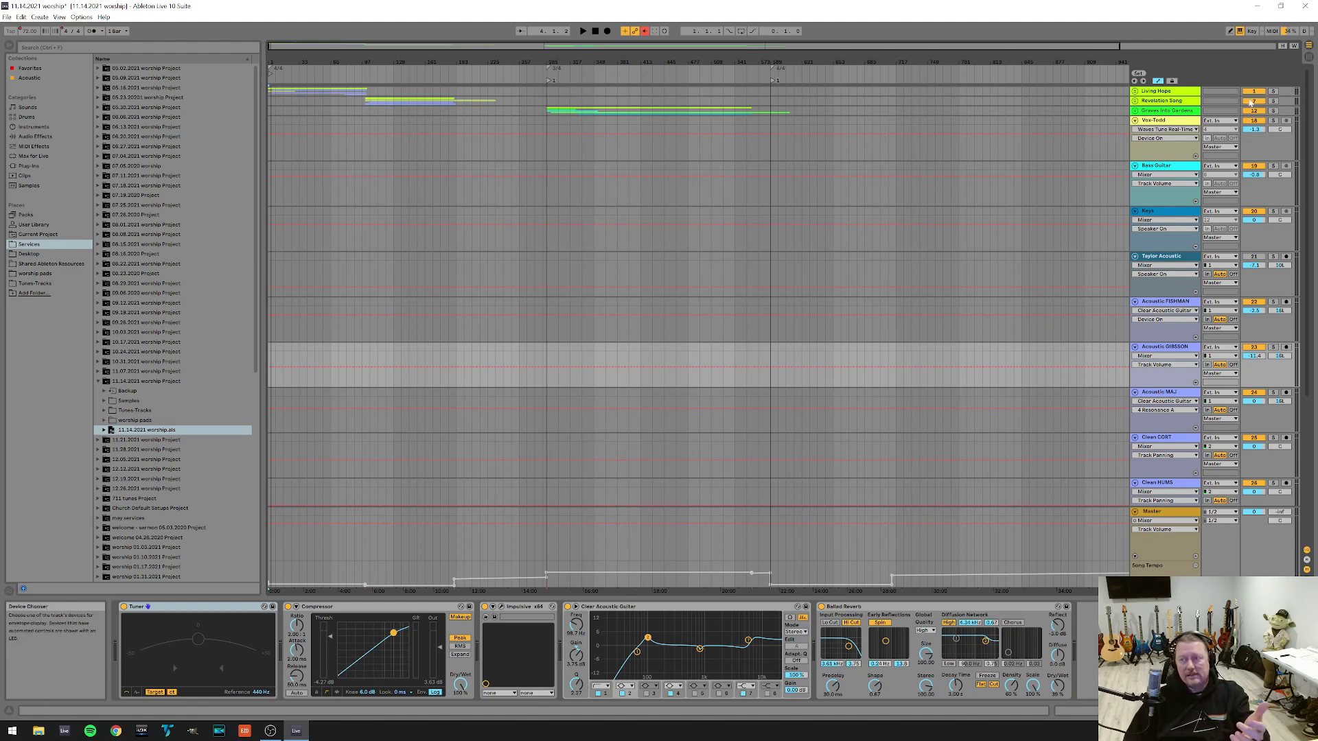
In Session View, arm the Acoustic GIBSON track for recording and inspect its Impulsive plug-in.
left_click(1307, 56)
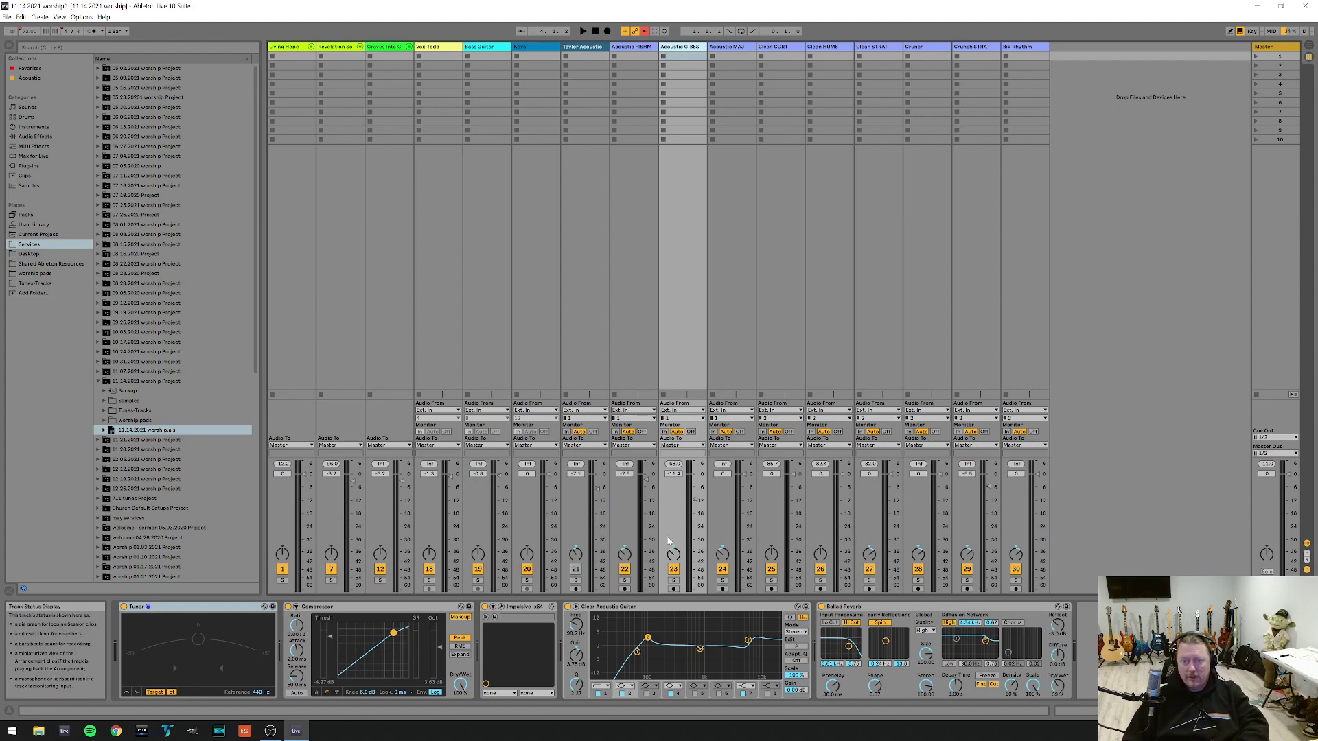
left_click(673, 589)
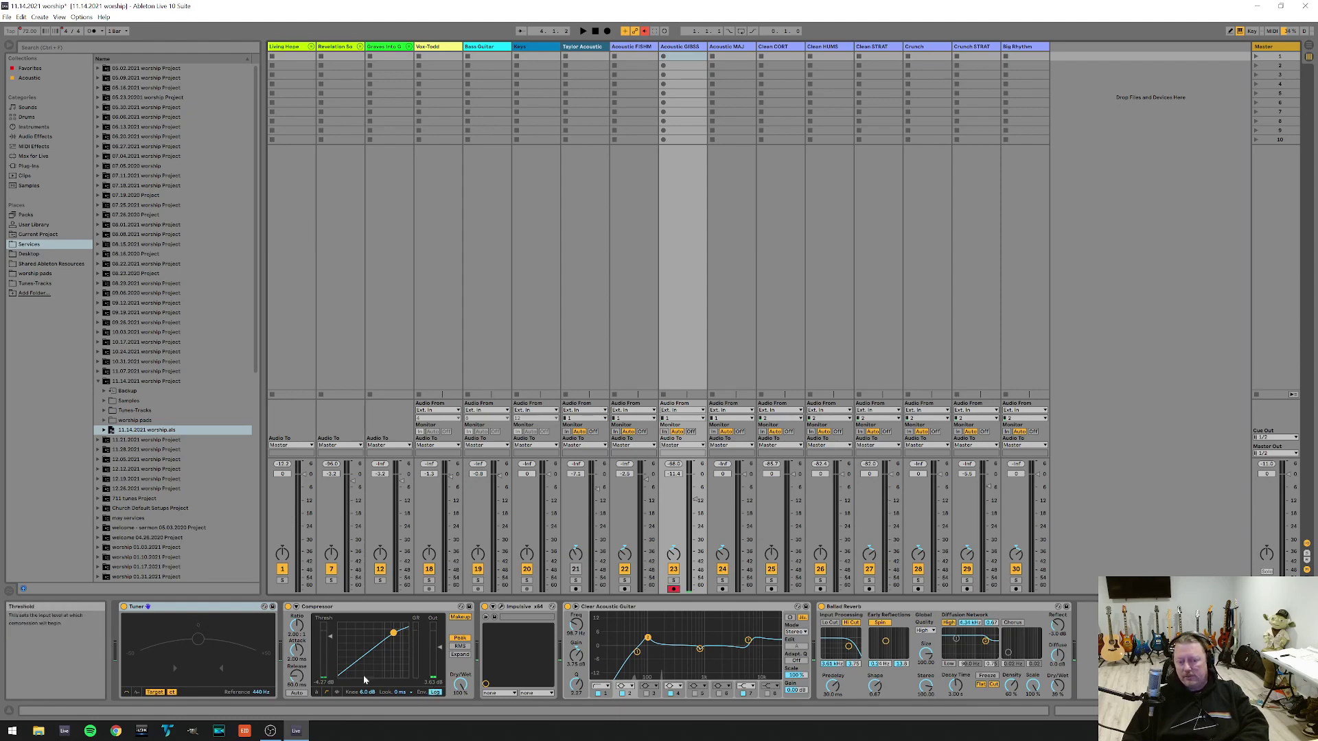
left_click(503, 607)
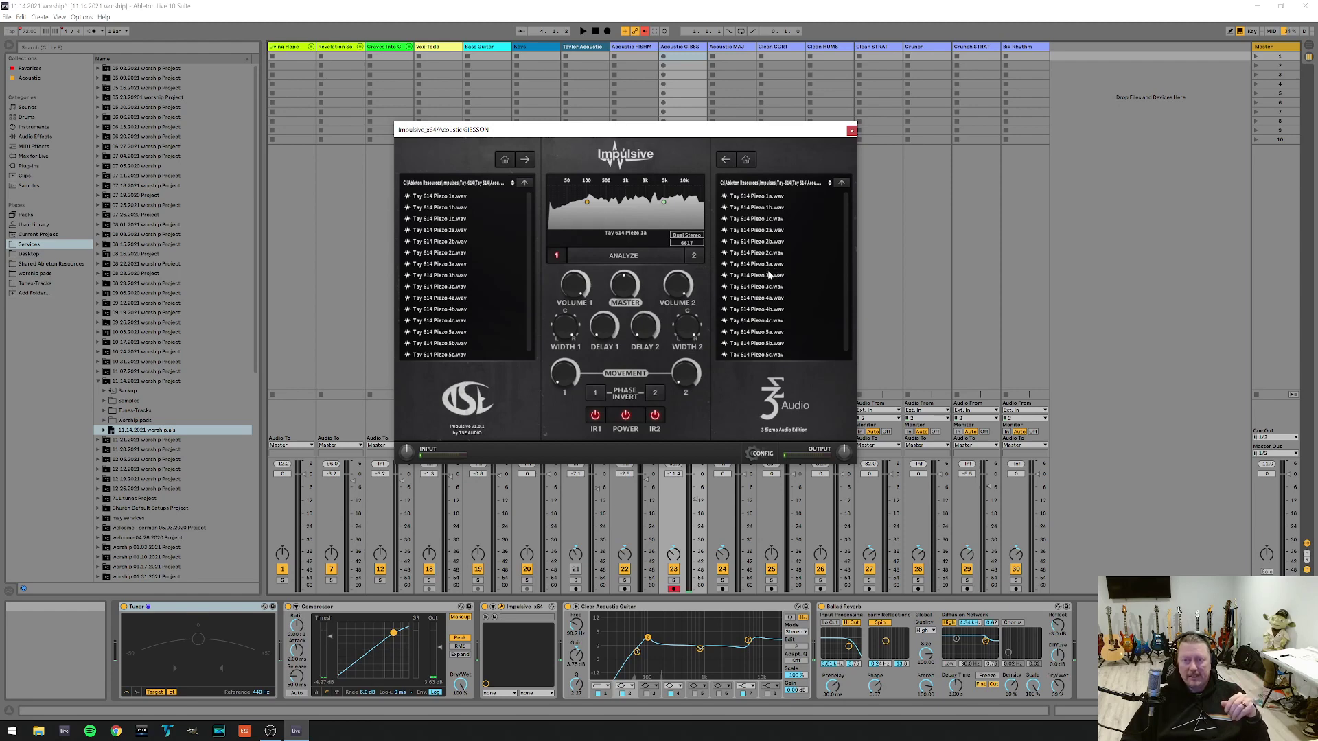
left_click(851, 131)
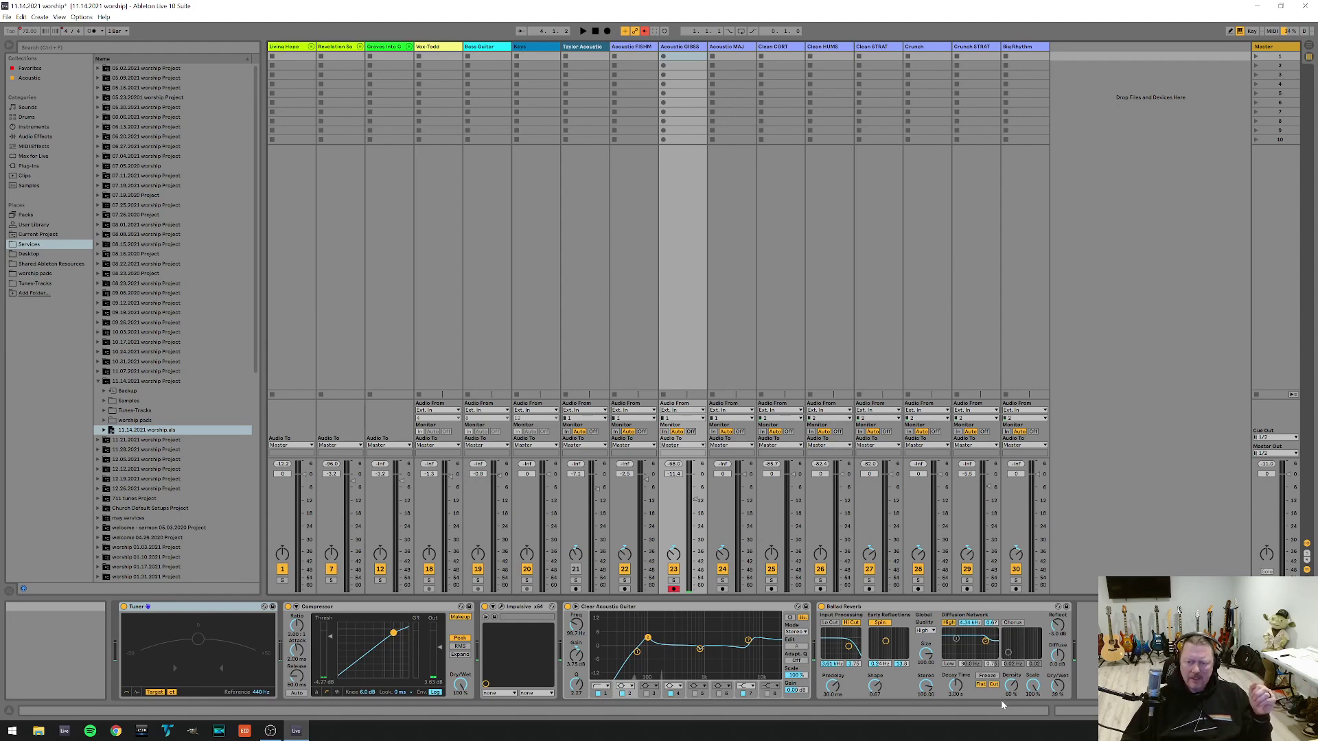
Examine the device chains of the Clean HUMB, Crunch, Big Rhythm, vocal, Bass Guitar and Keys tracks.
left_click(809, 59)
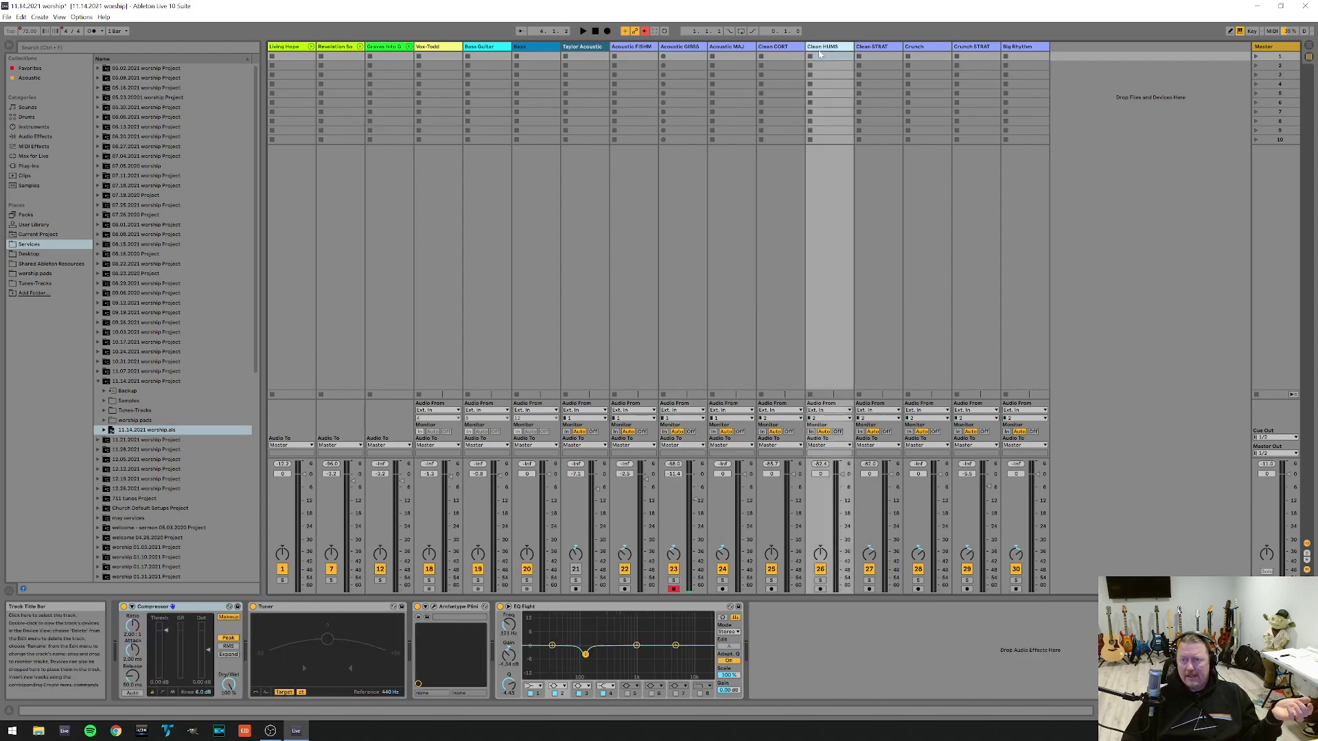
left_click(460, 621)
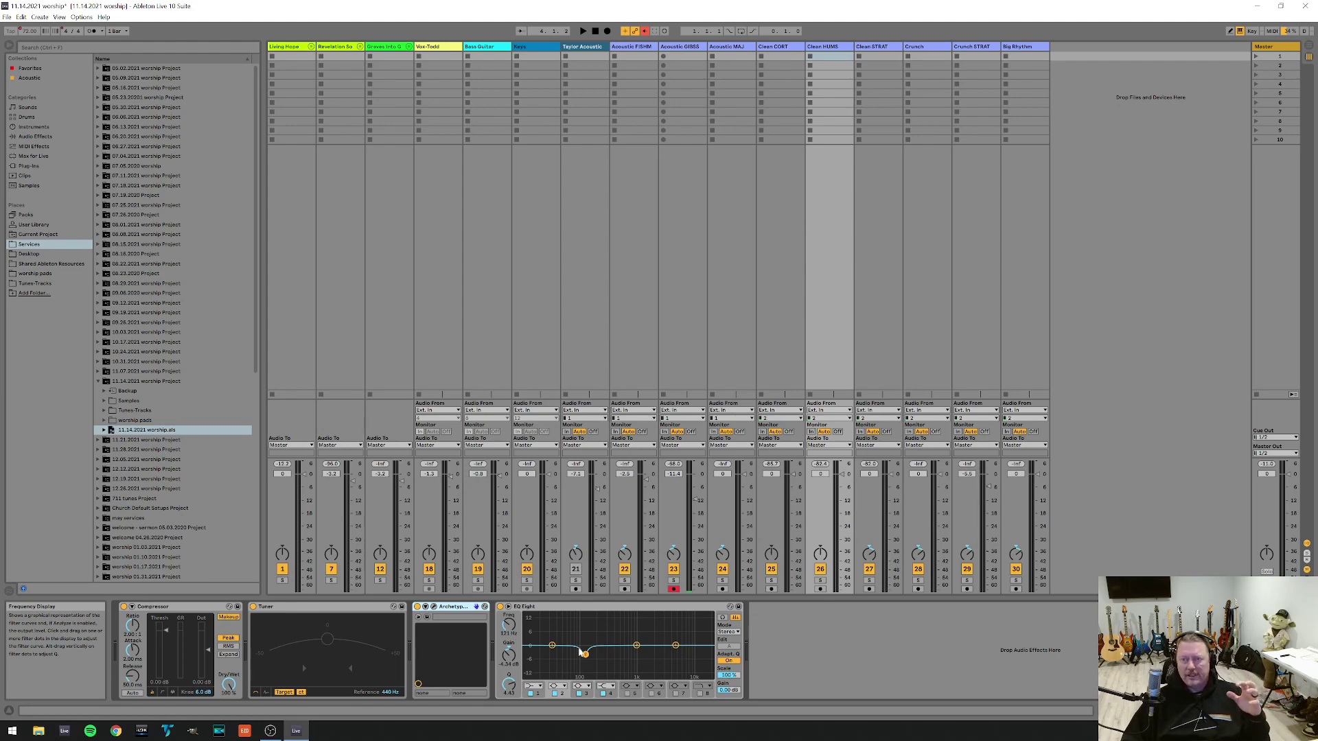
left_click(920, 47)
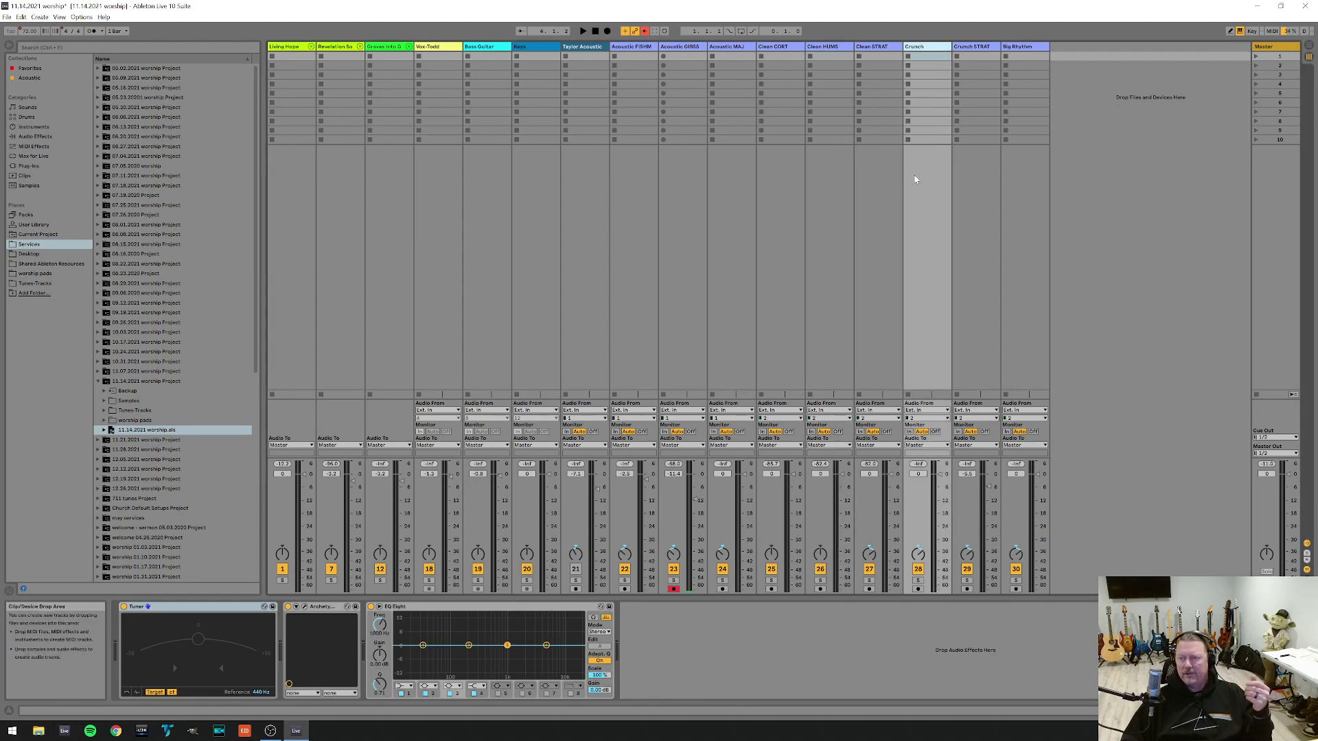
left_click(1011, 47)
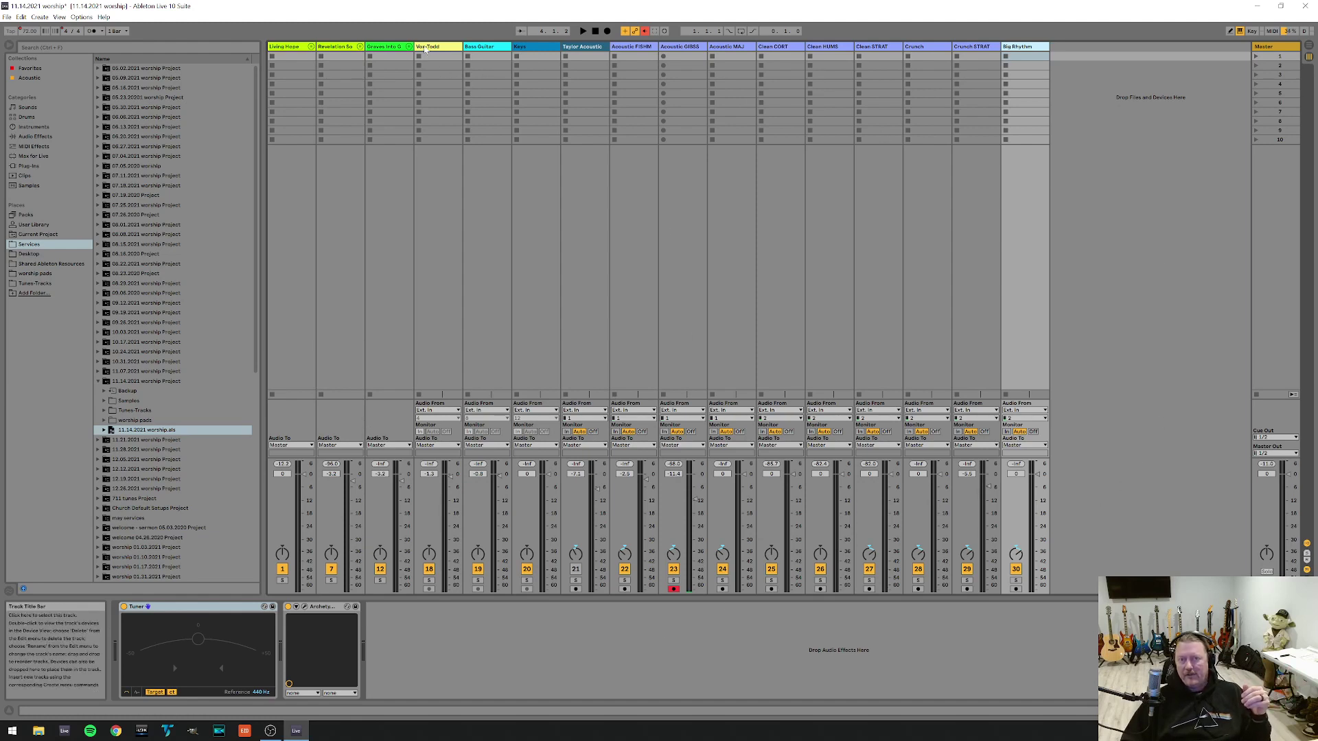
left_click(441, 182)
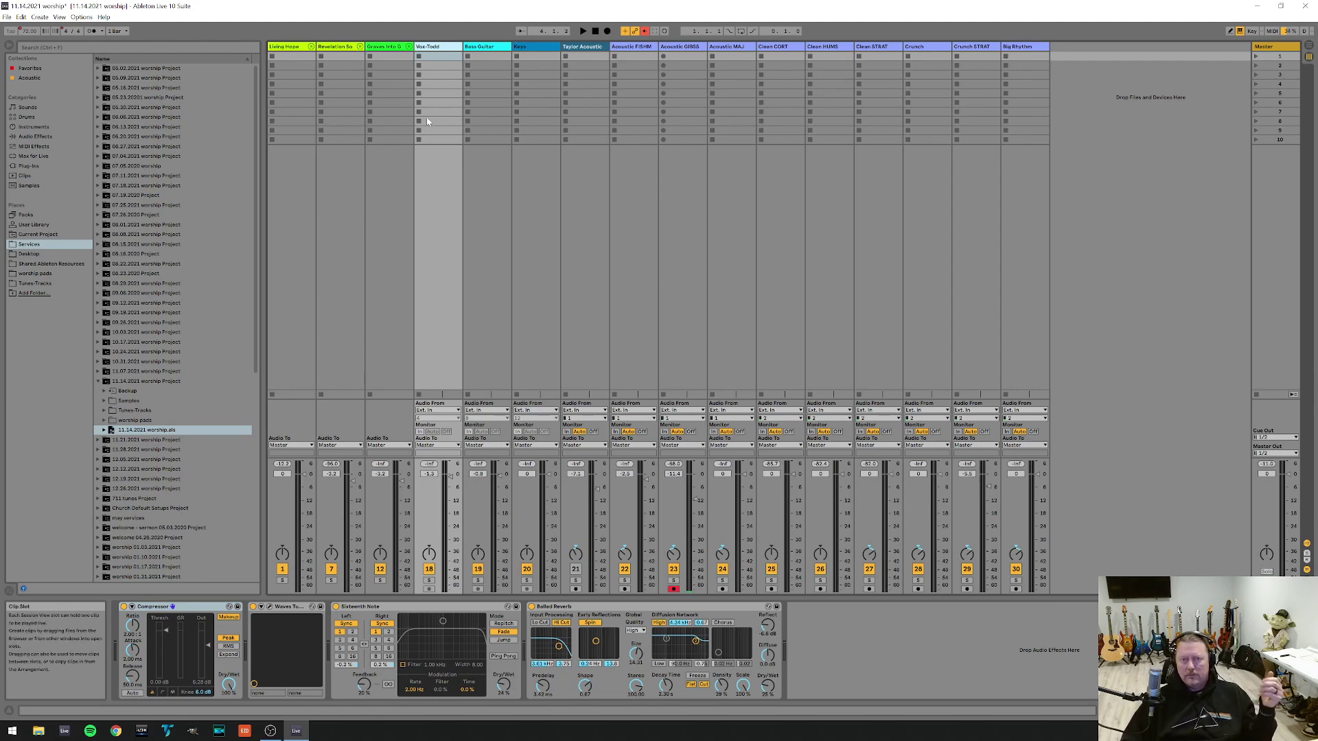
left_click(485, 46)
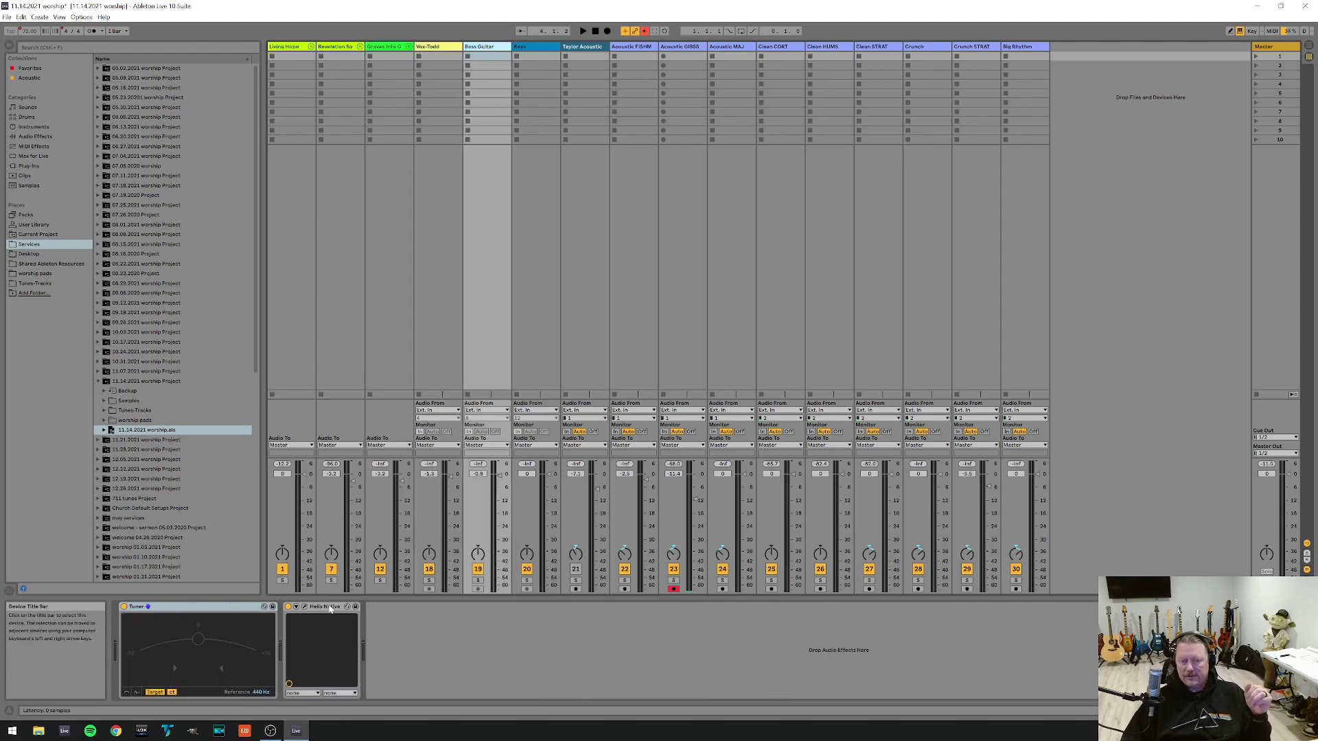
left_click(535, 252)
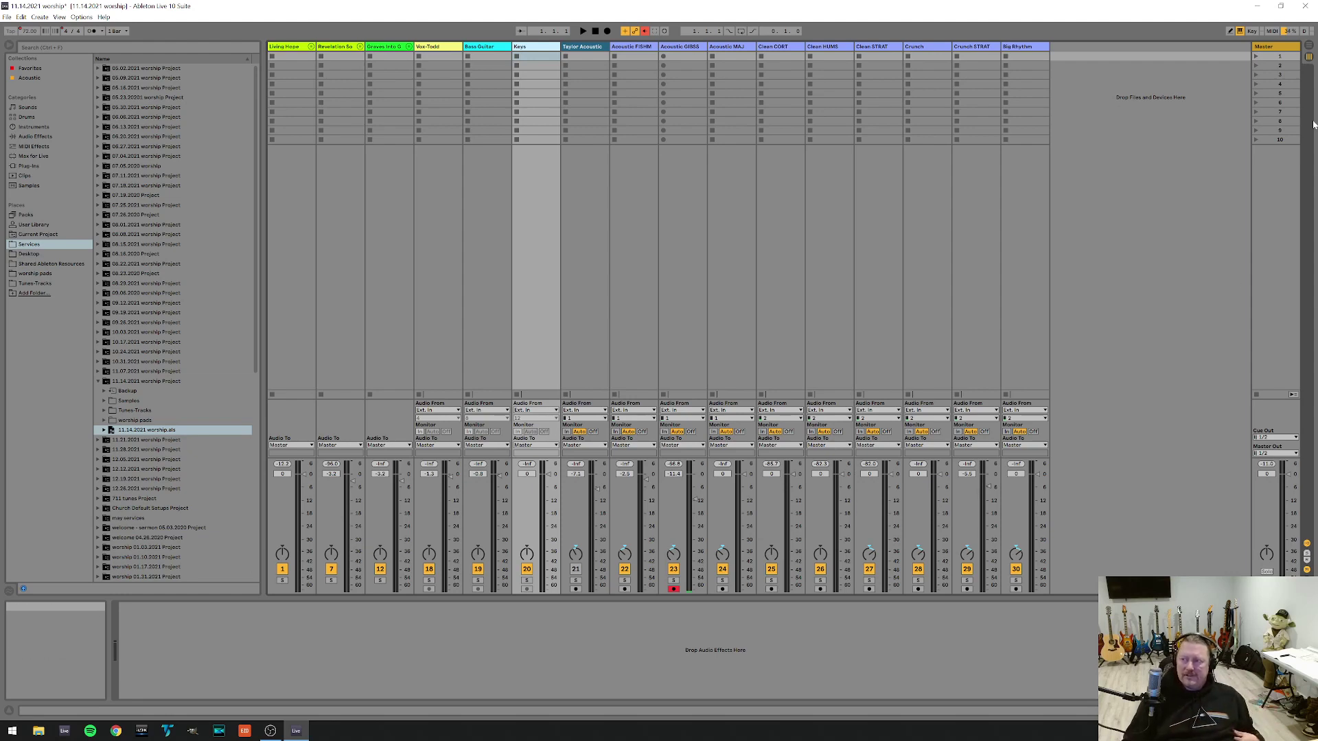
Unfold the Living Hope group in Arrangement View and examine its tempo segment clip and the clips on its other tracks.
left_click(1308, 51)
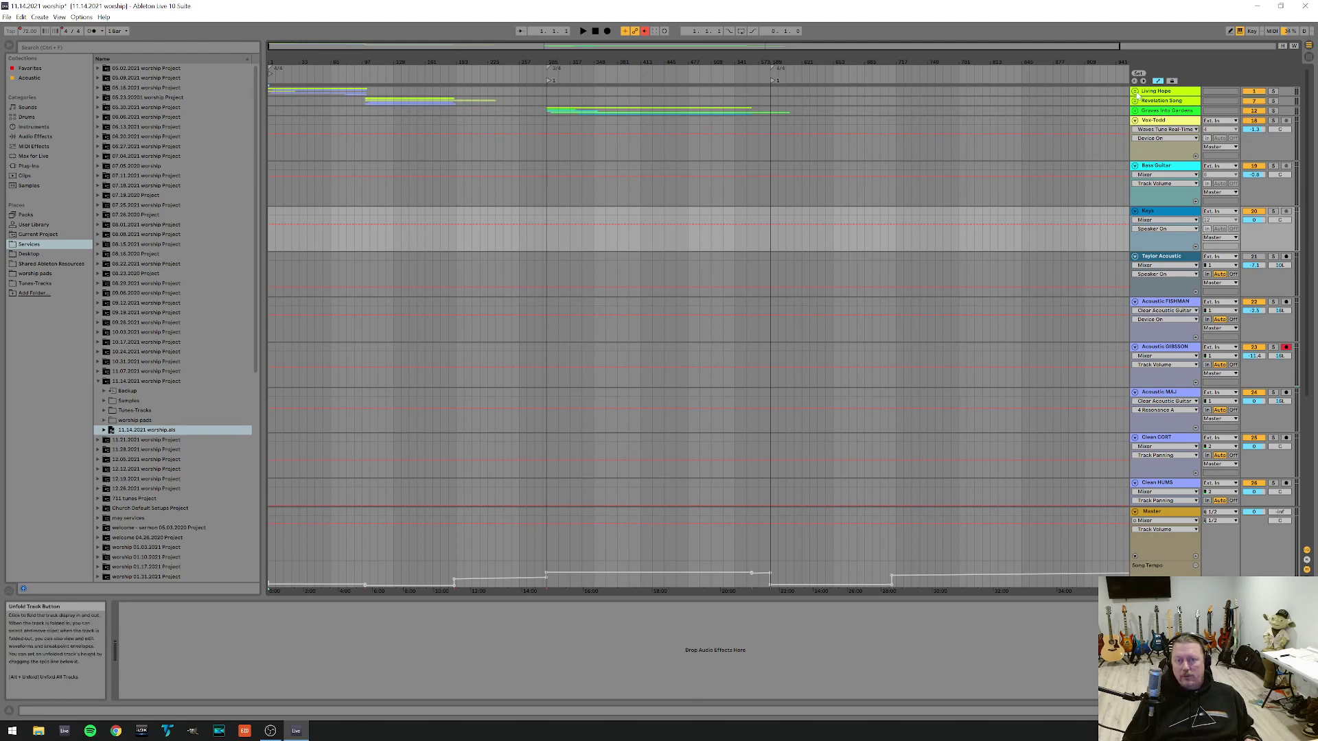
left_click(1135, 91)
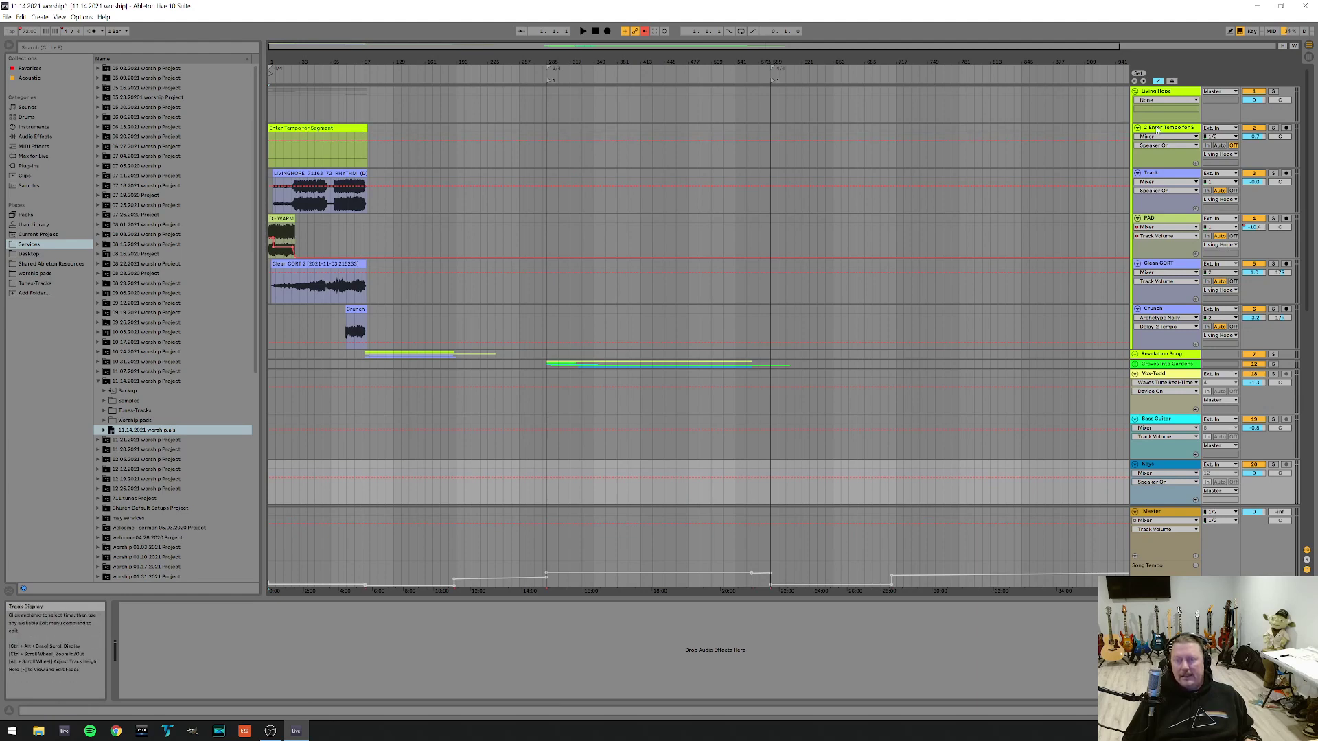
left_click(328, 128)
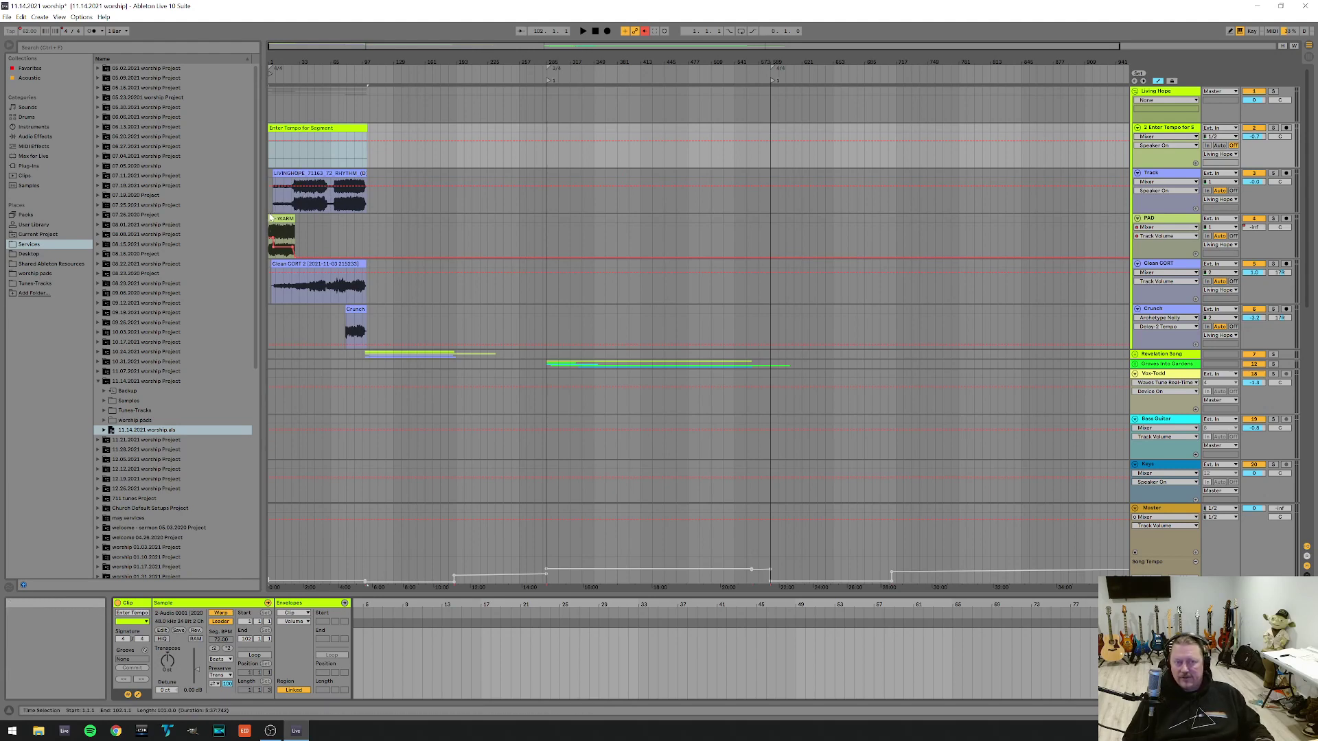
scroll(271, 219, "up", 2)
scroll(271, 218, "up", 2)
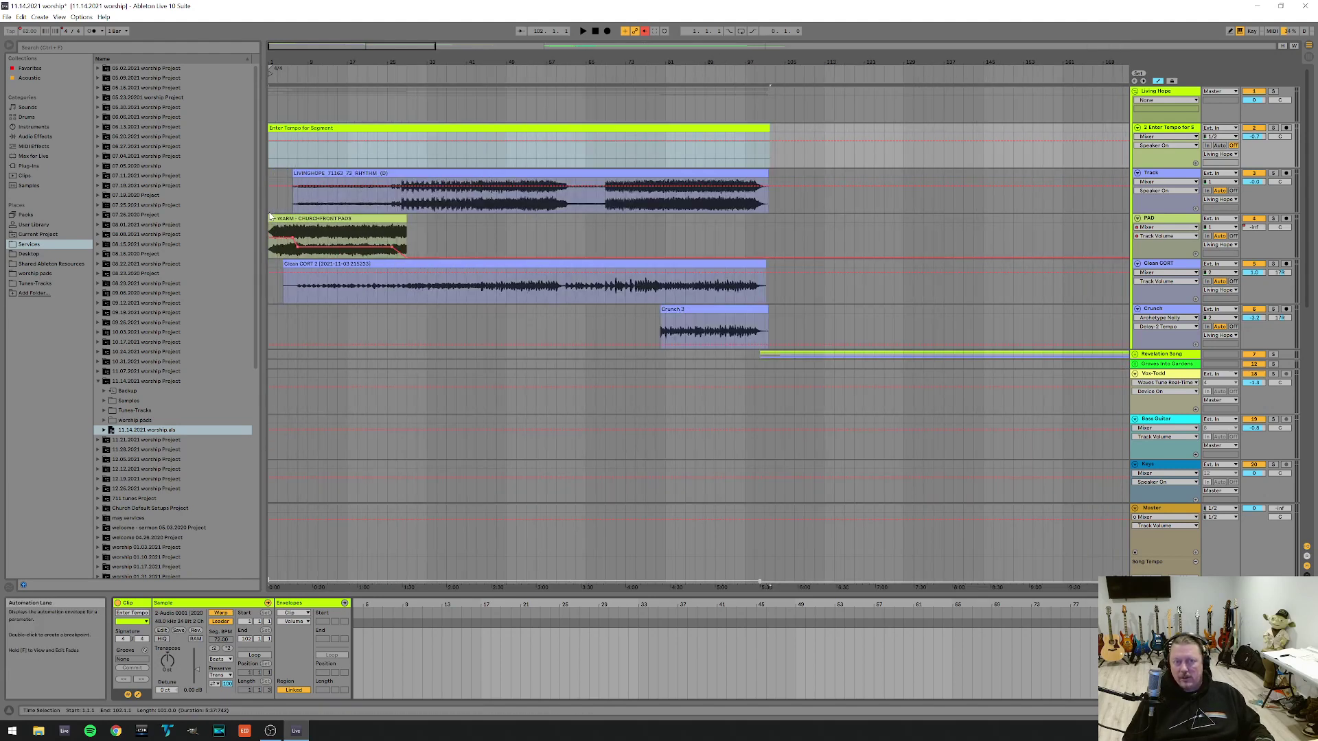
scroll(271, 218, "up", 2)
scroll(271, 218, "down", 2)
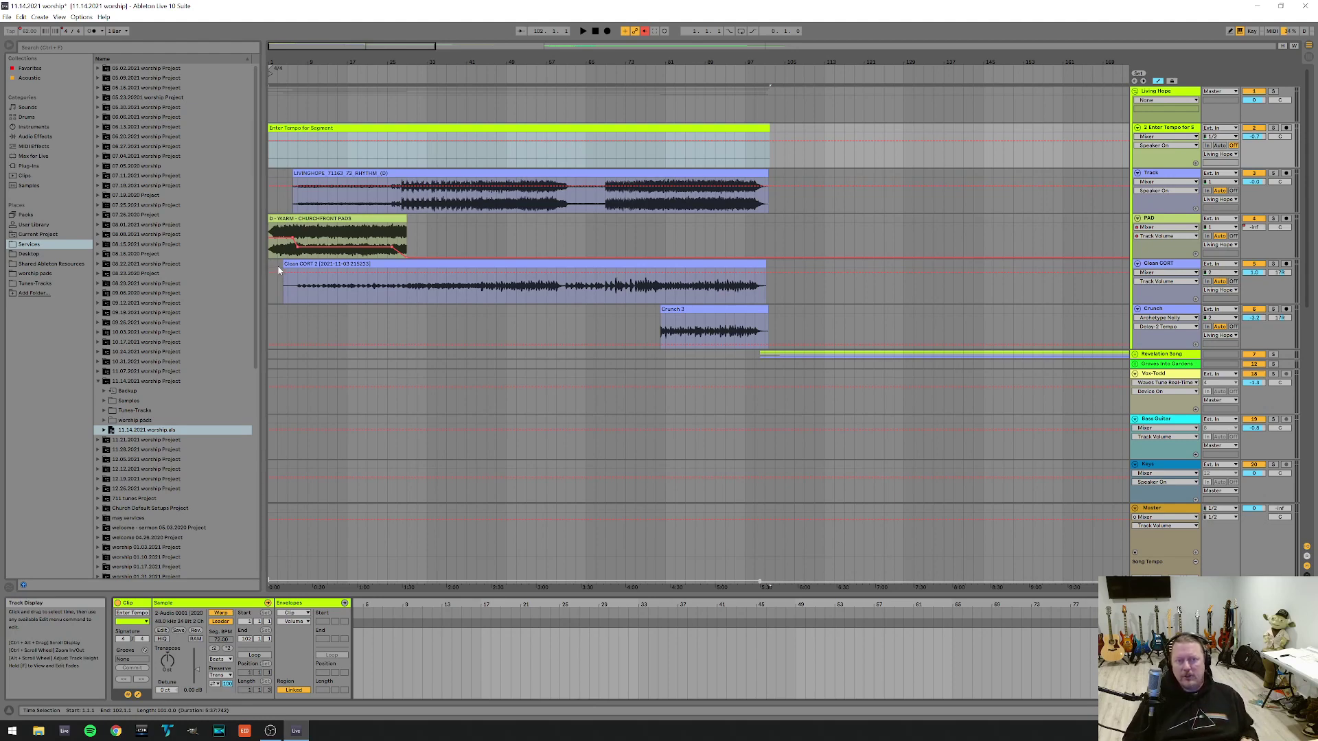
mouse_move(282, 246)
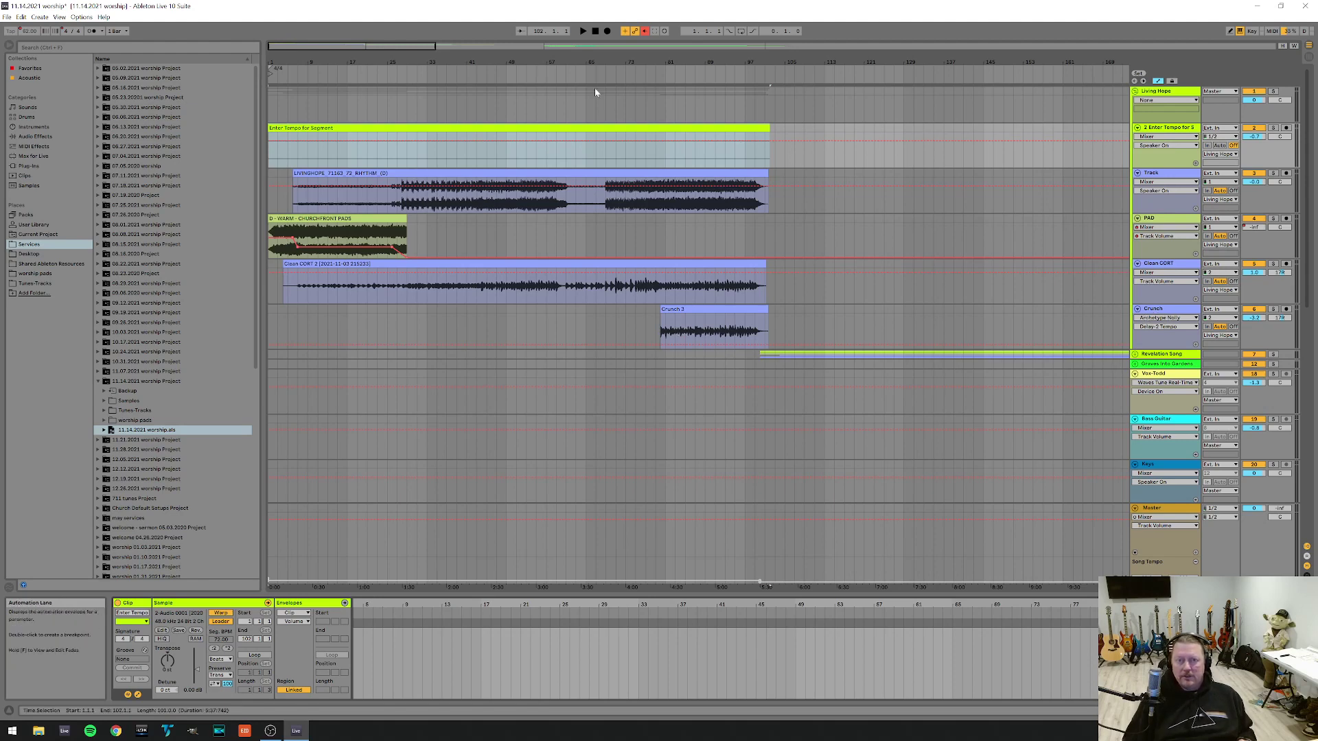
Play the Living Hope arrangement from the beginning, skipping ahead in the song, stop playback, and fold the group.
left_click(595, 31)
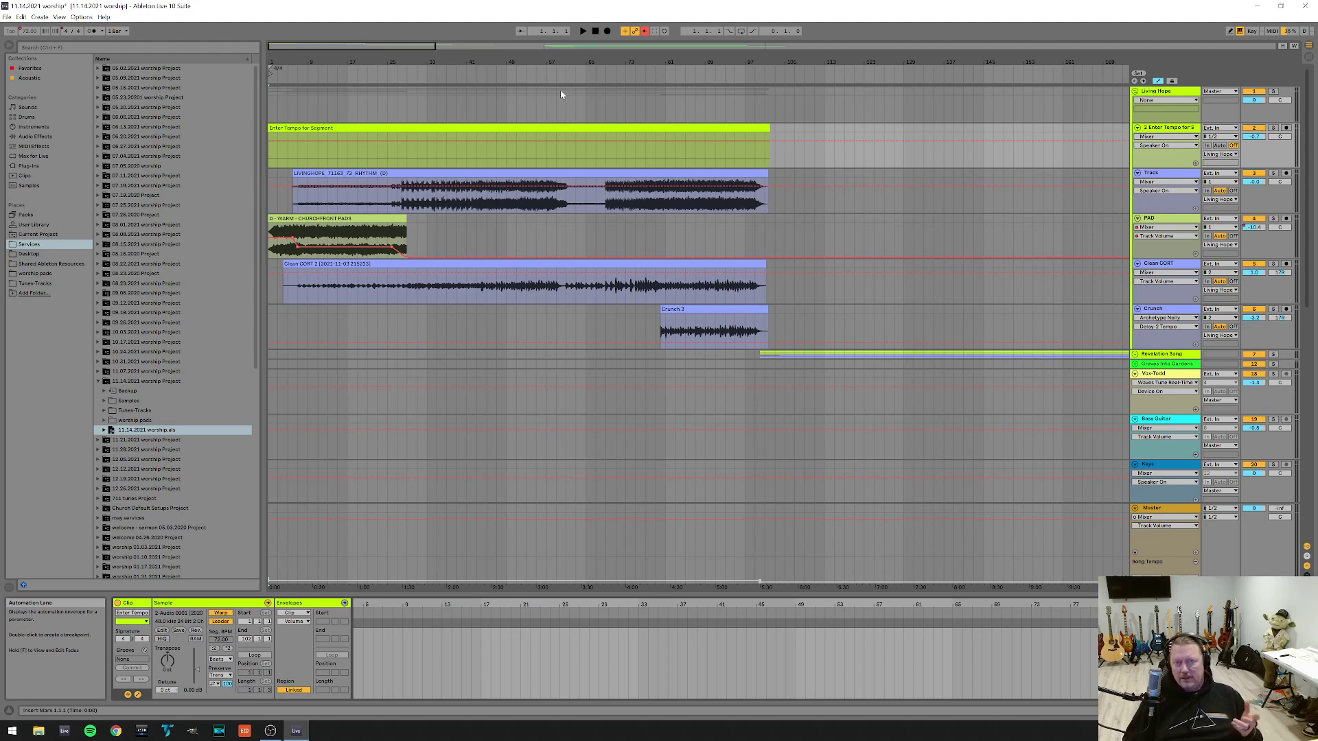
left_click(583, 31)
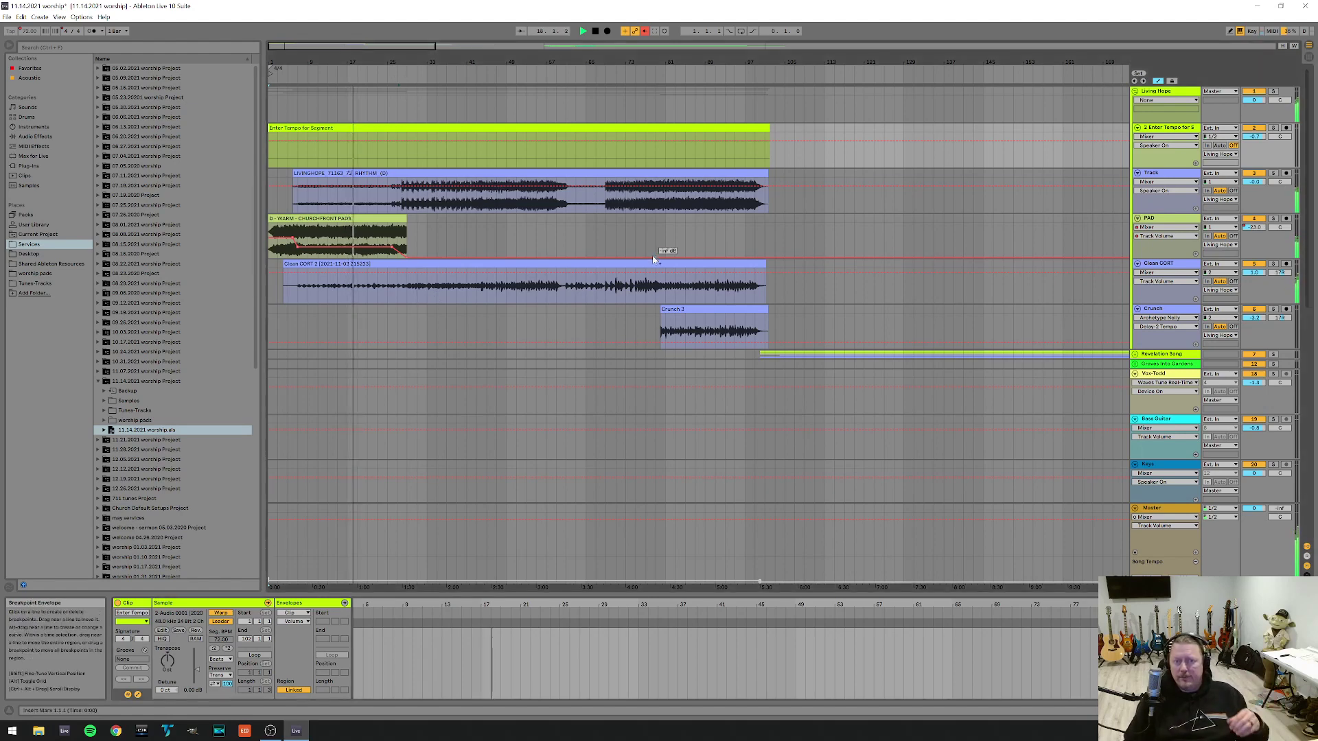
left_click(400, 174)
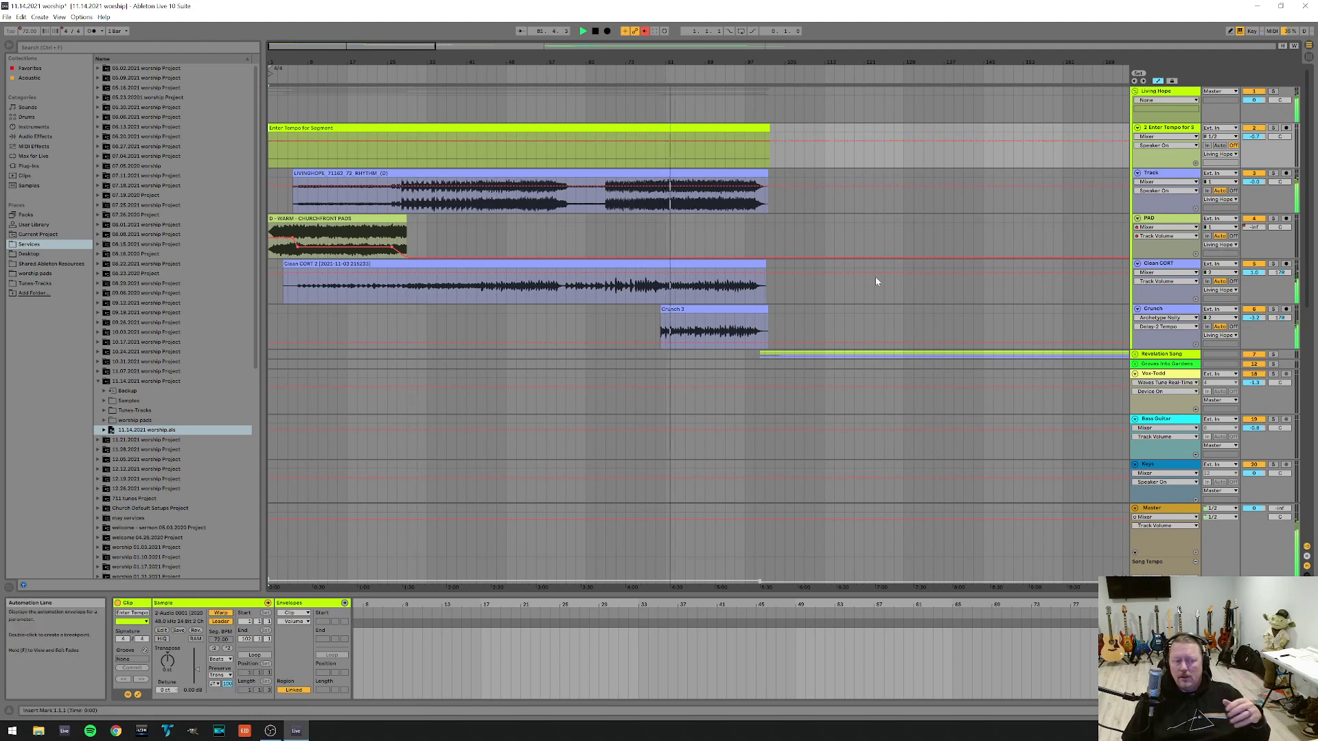
mouse_move(875, 274)
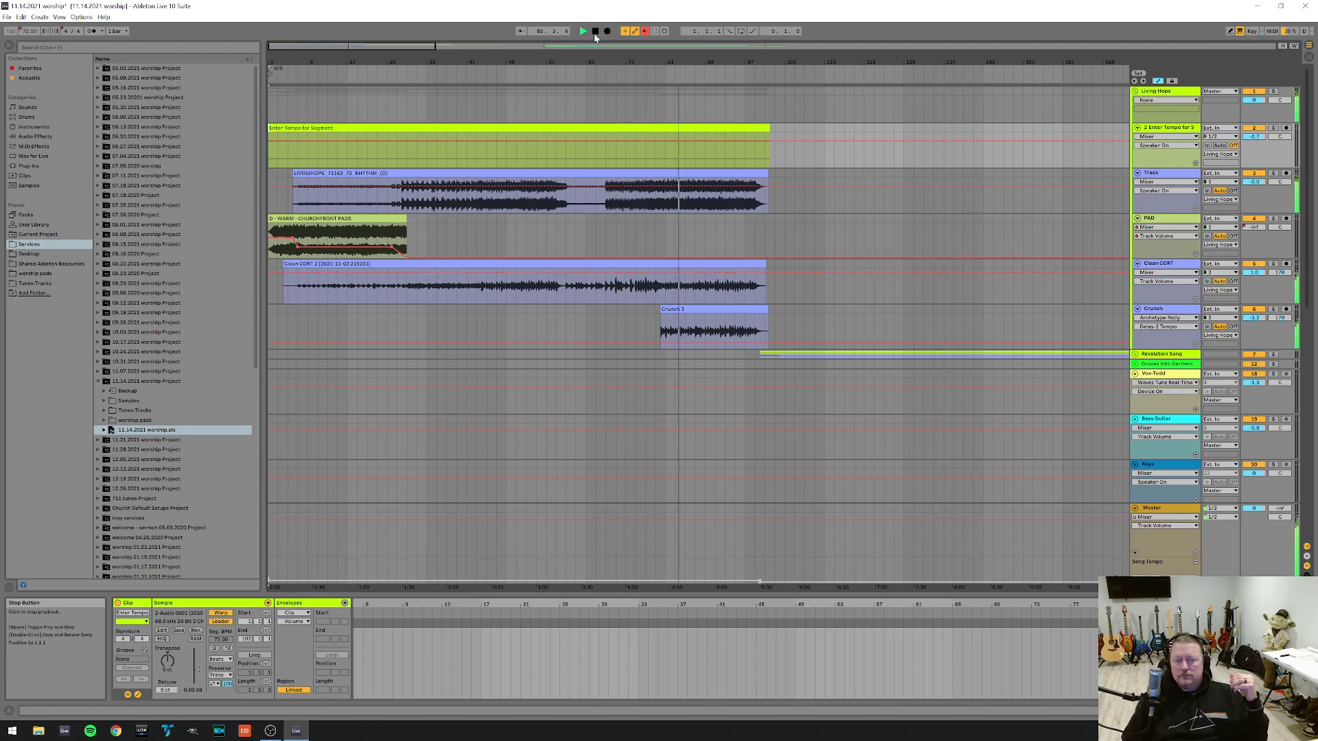
left_click(595, 32)
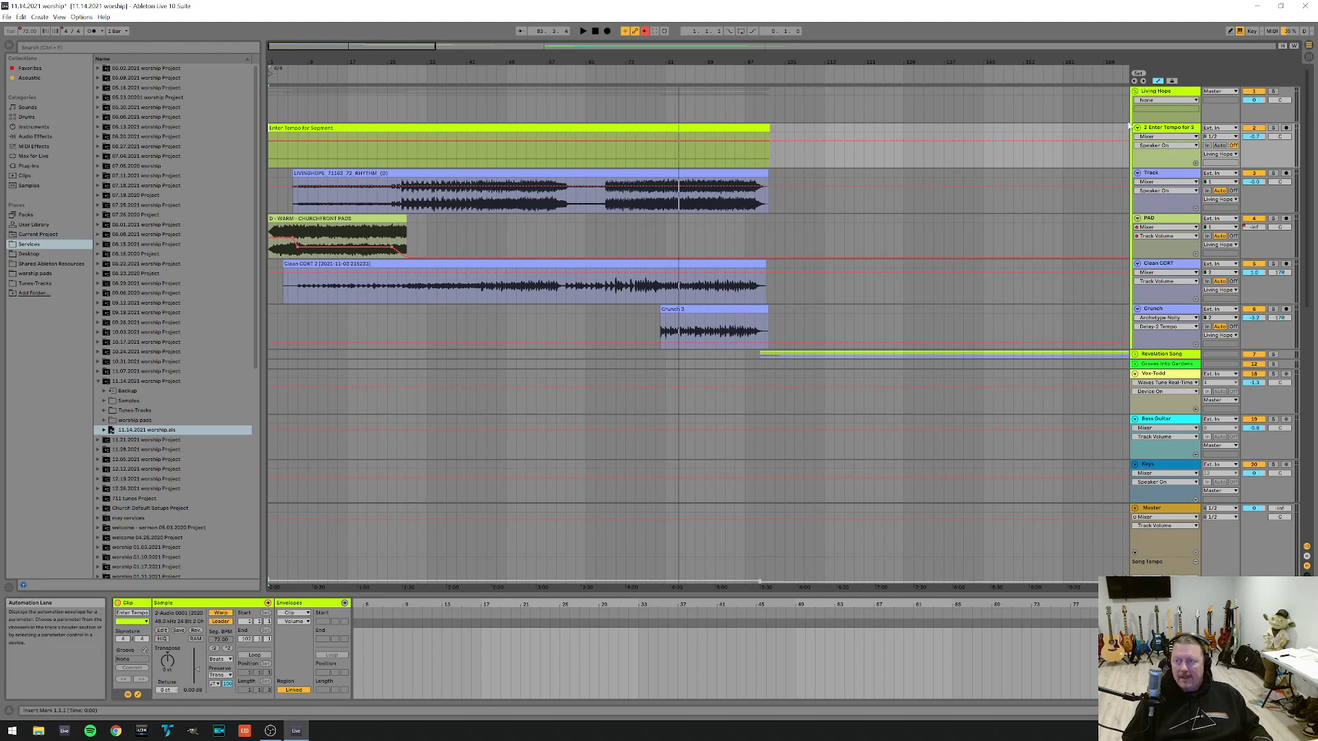
left_click(1135, 92)
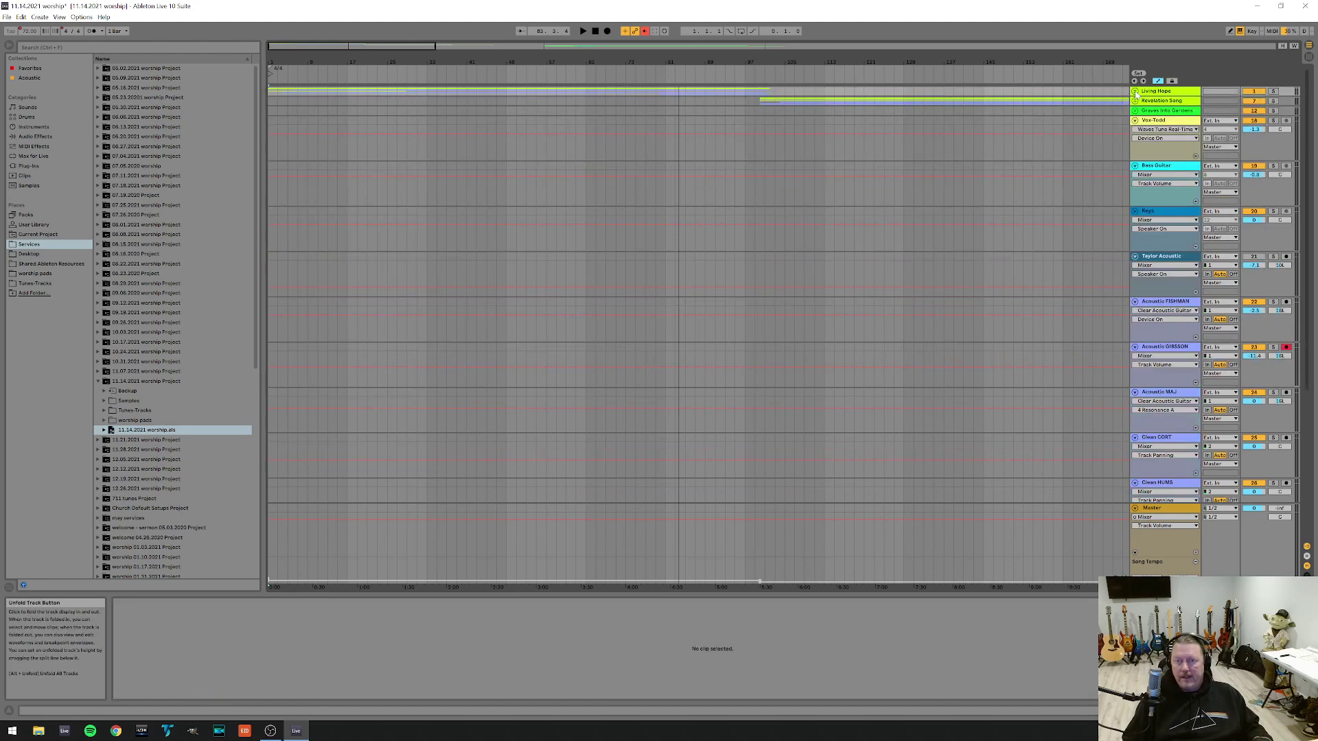
Import the Overcome song group from 10.17.2021 worship.als into the arrangement.
scroll(783, 308, "down", 3, "ctrl")
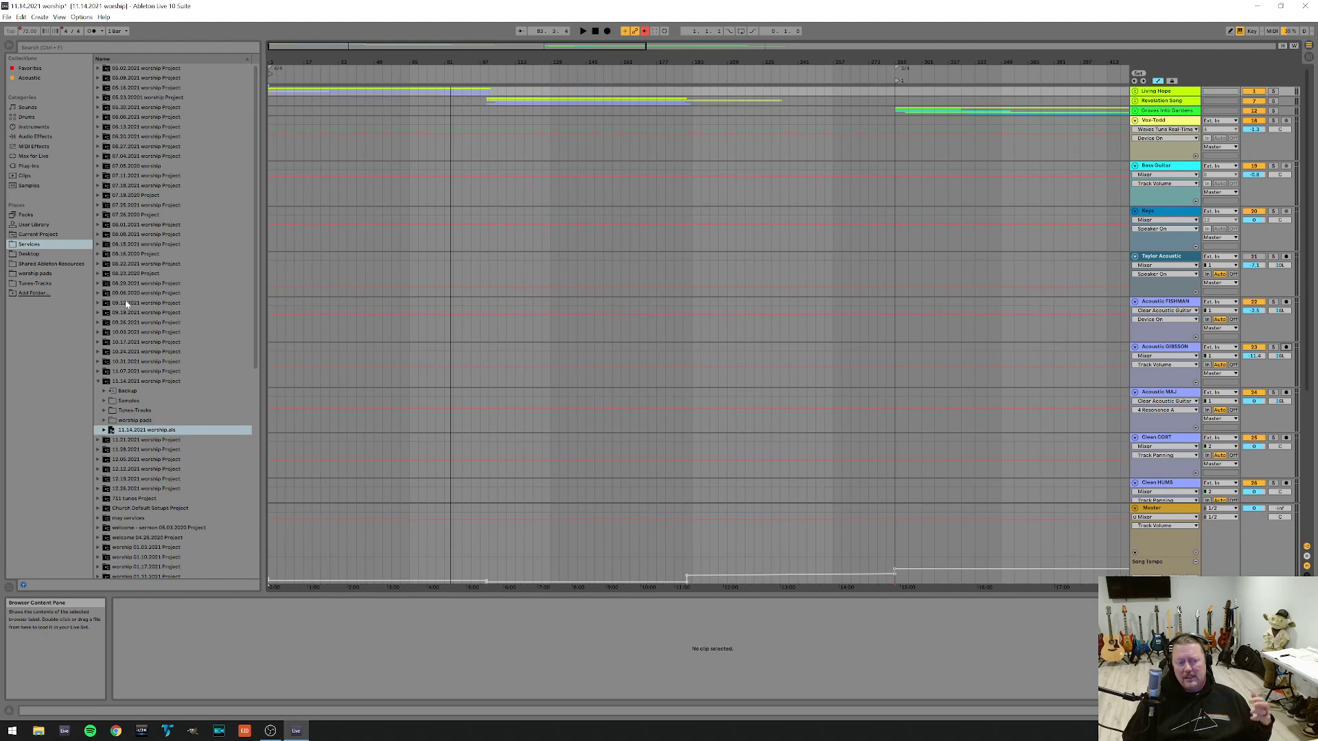
left_click(98, 343)
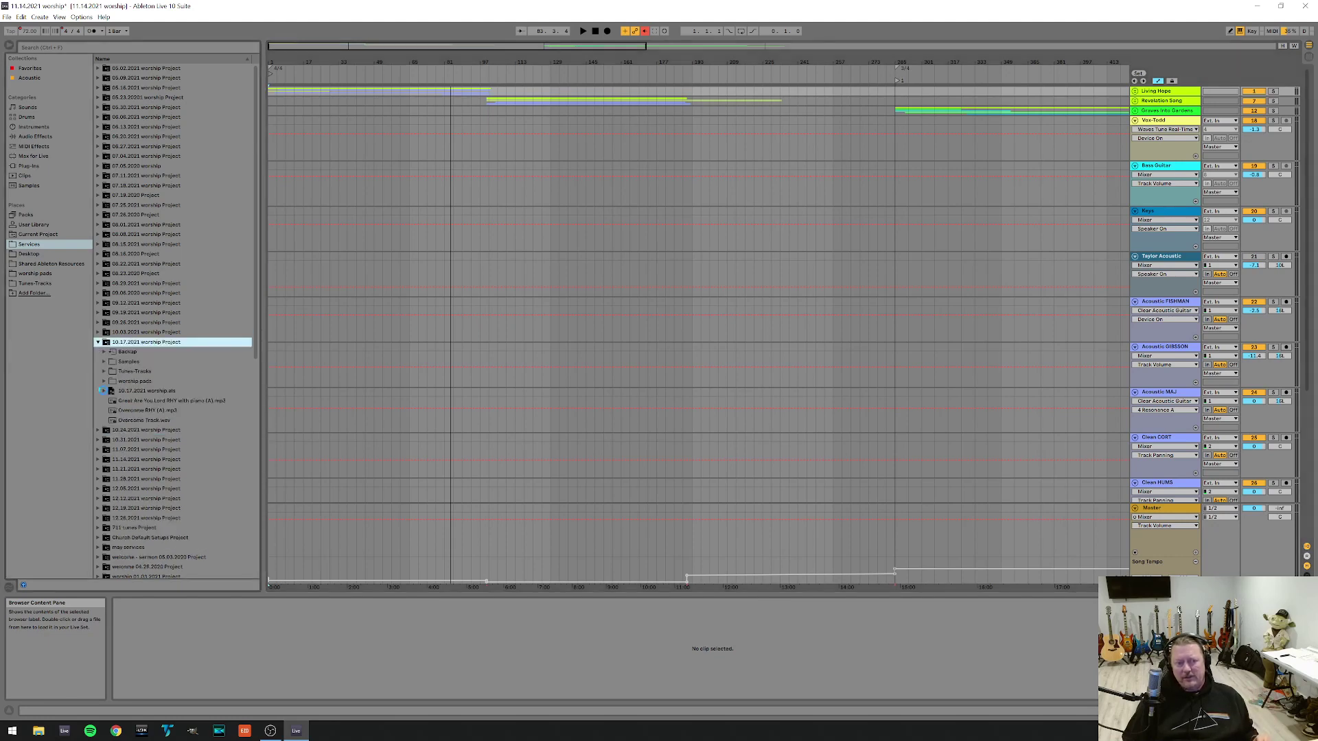
left_click(104, 390)
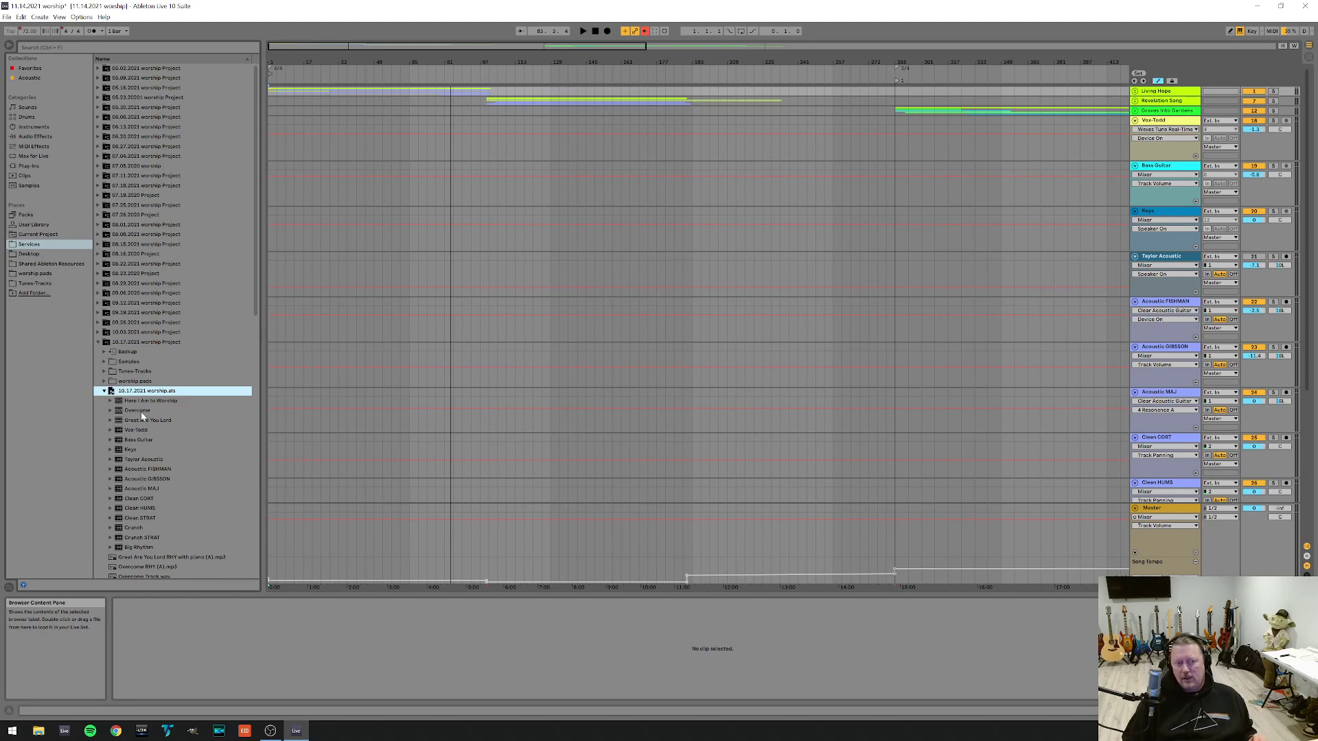
left_click(143, 411)
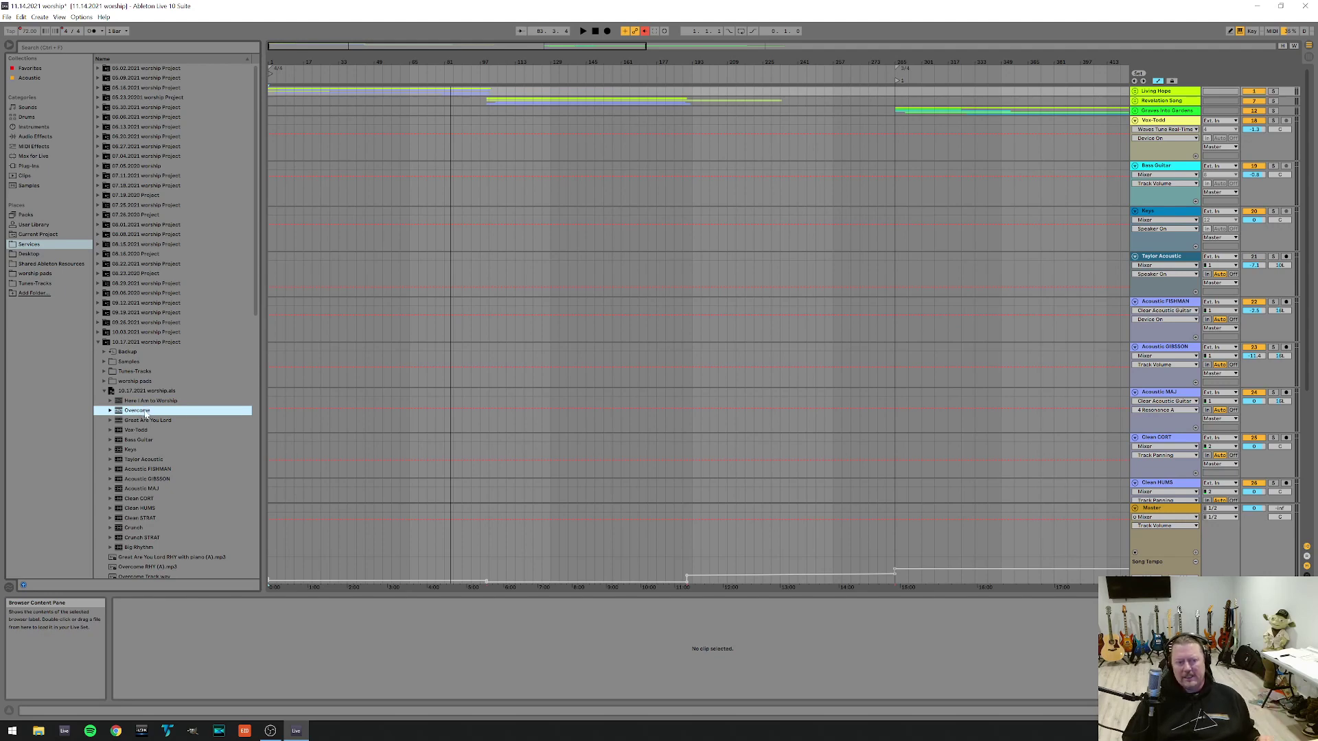
left_click_drag(121, 414, 978, 305)
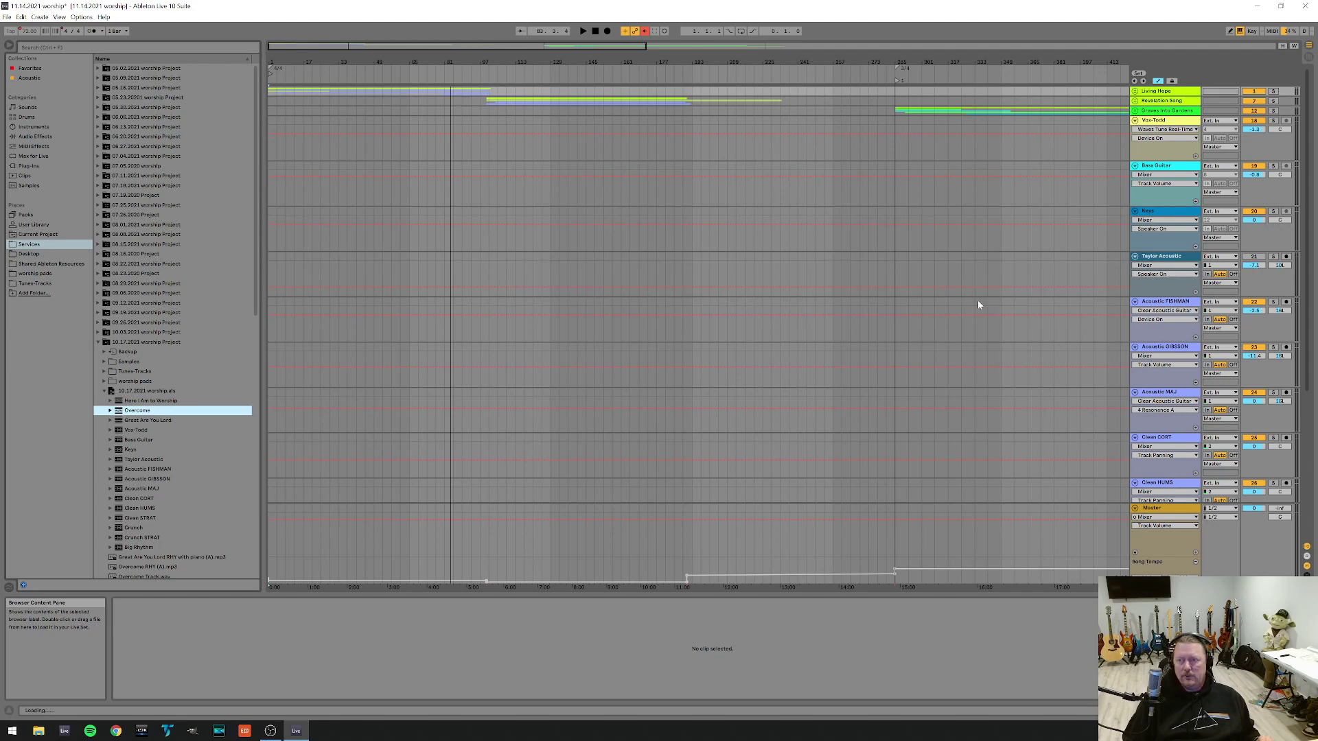
left_click_drag(1138, 223, 1151, 214)
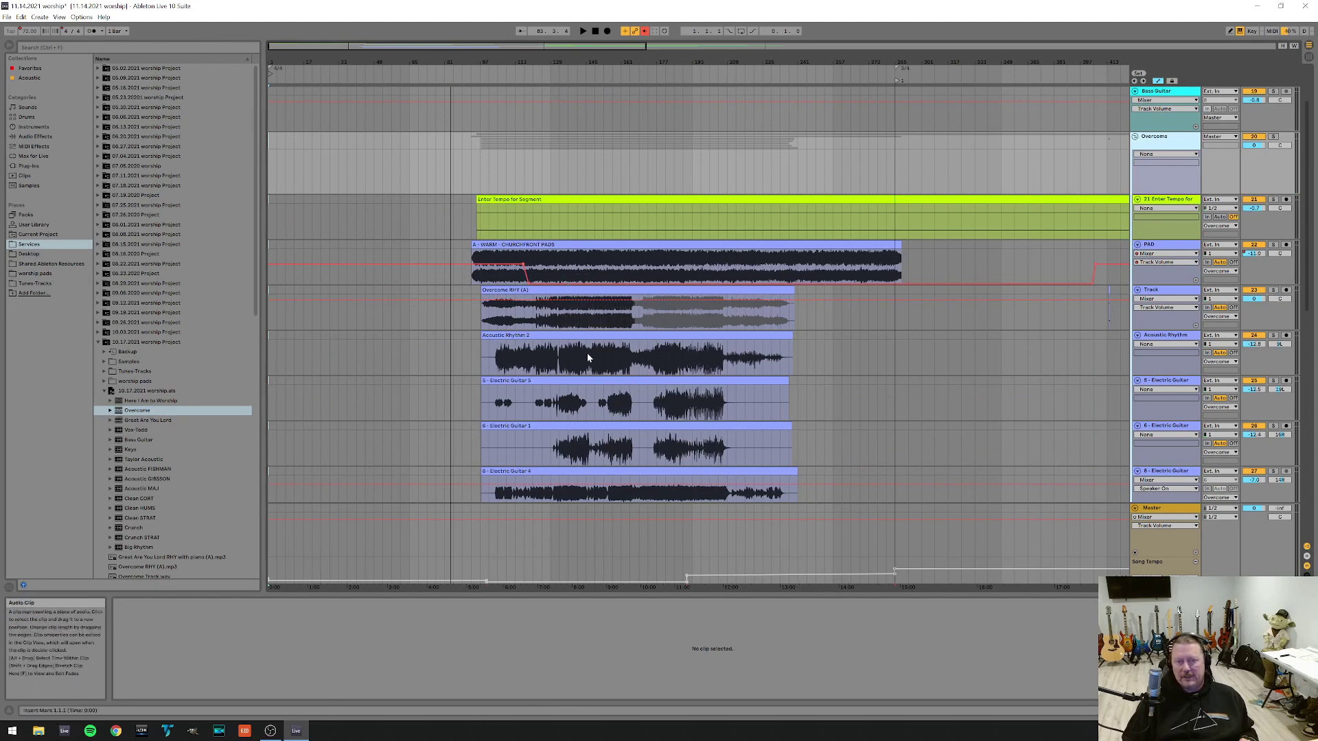
Look over the imported Overcome tracks, delete the whole group, and return to Session View.
scroll(583, 480, "down", 2)
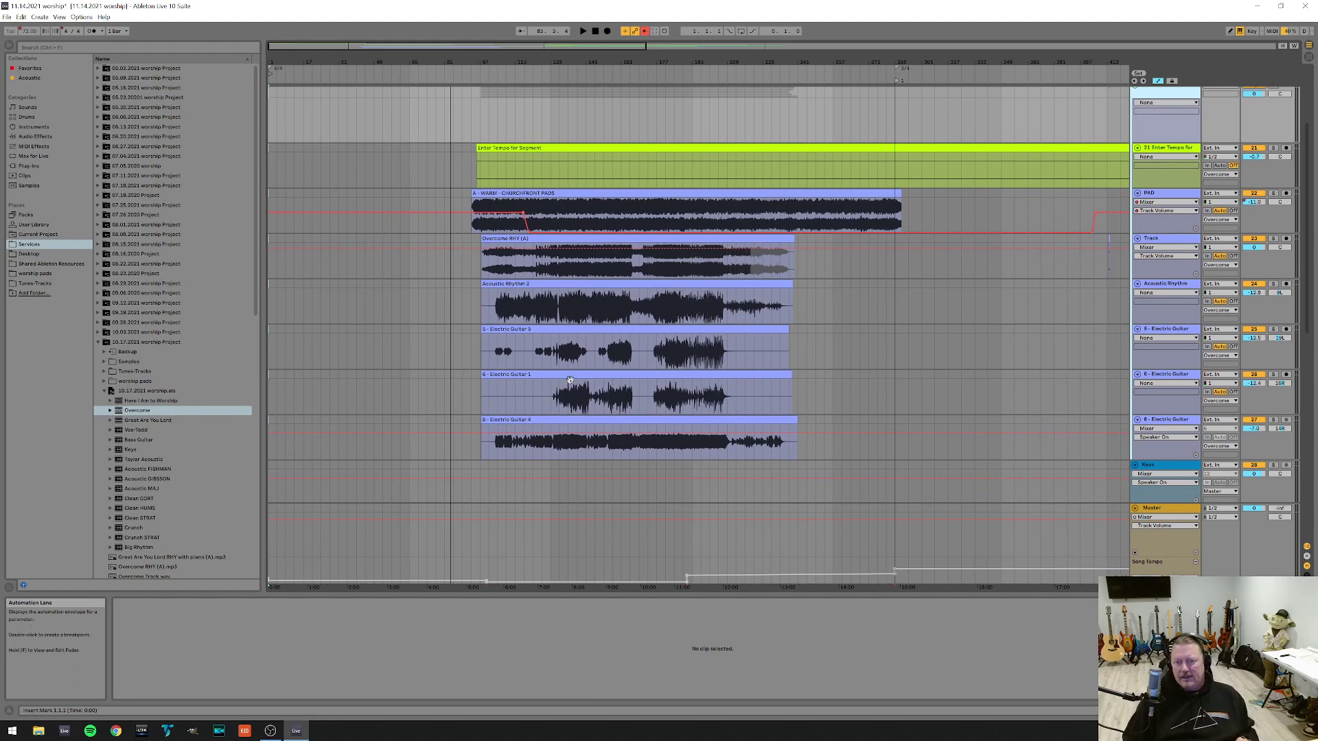
scroll(569, 423, "down", 1)
scroll(570, 423, "up", 1)
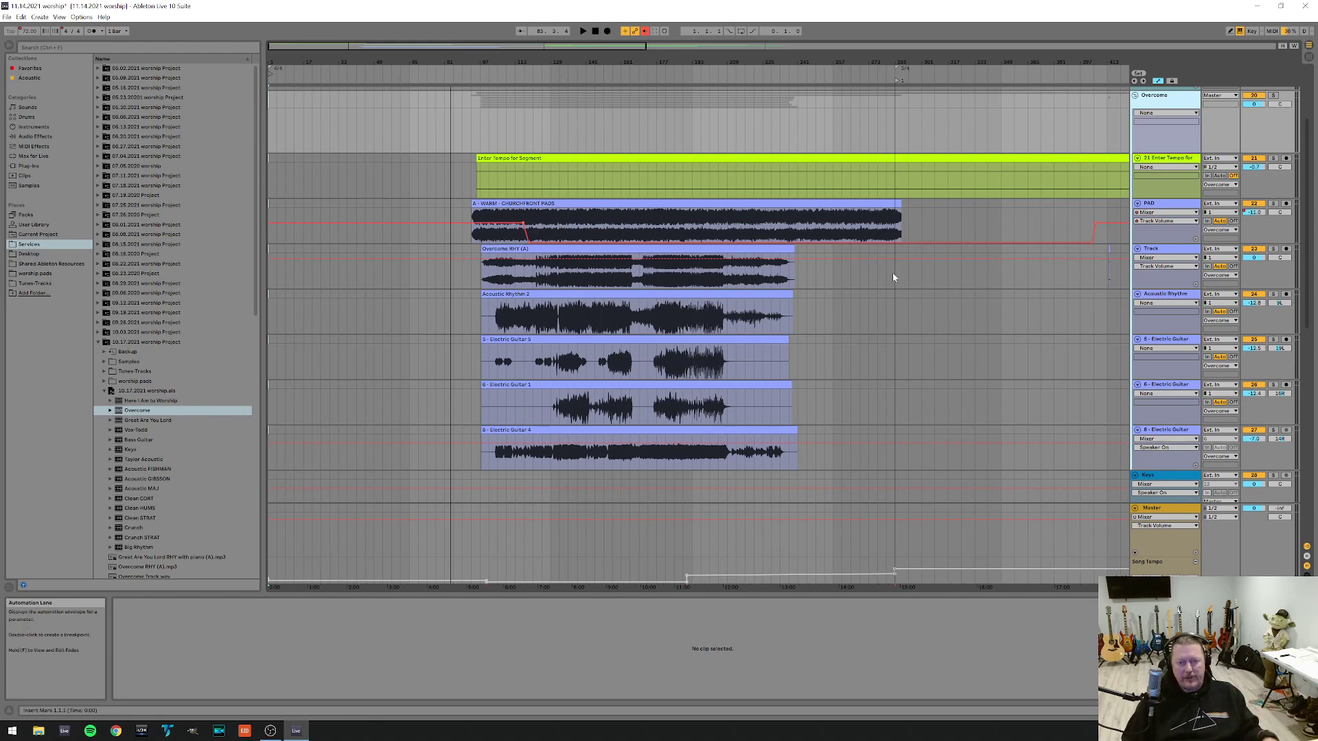
key("Delete")
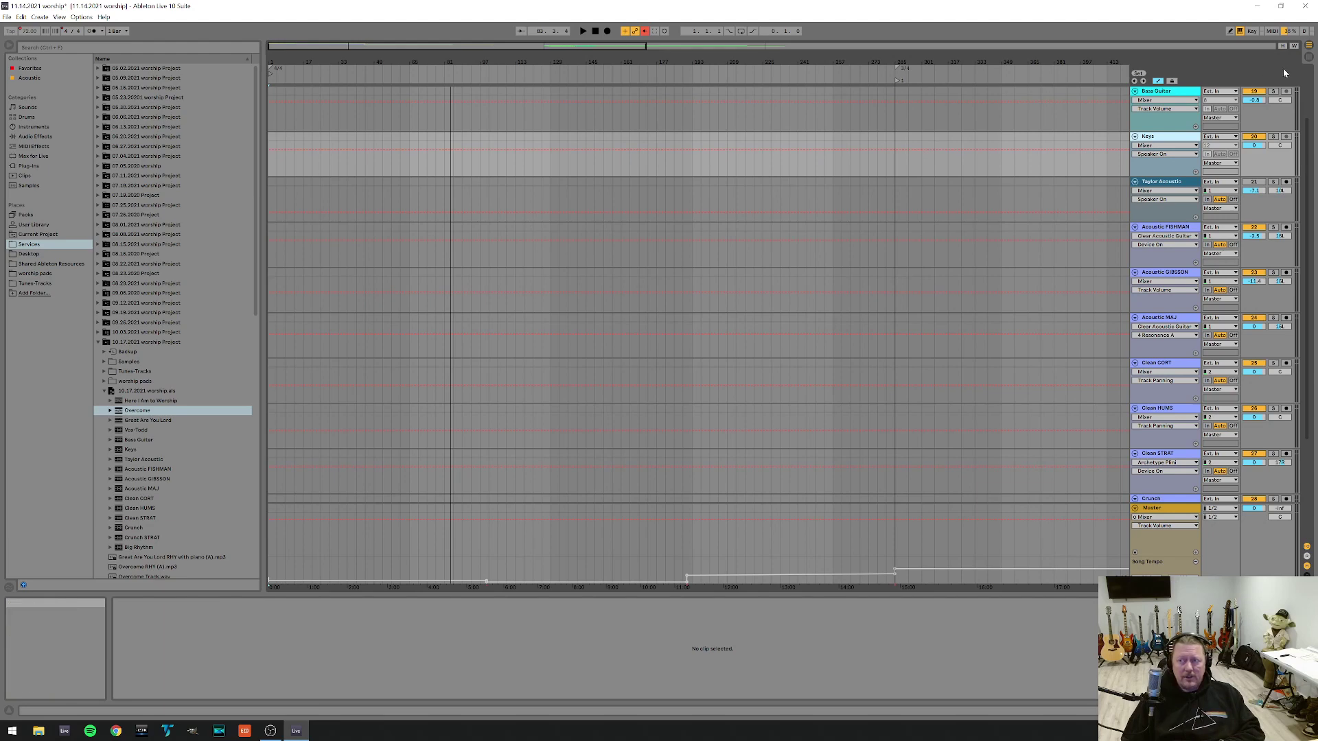
left_click(1309, 59)
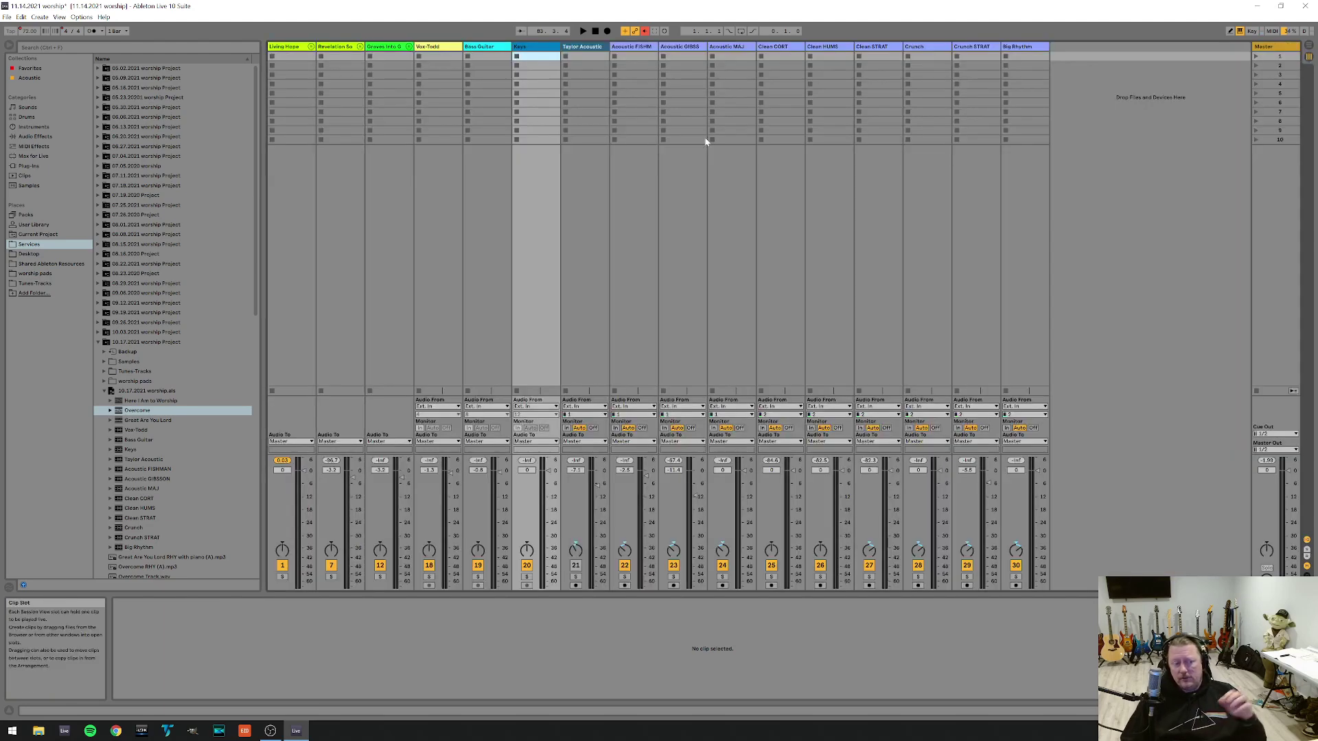